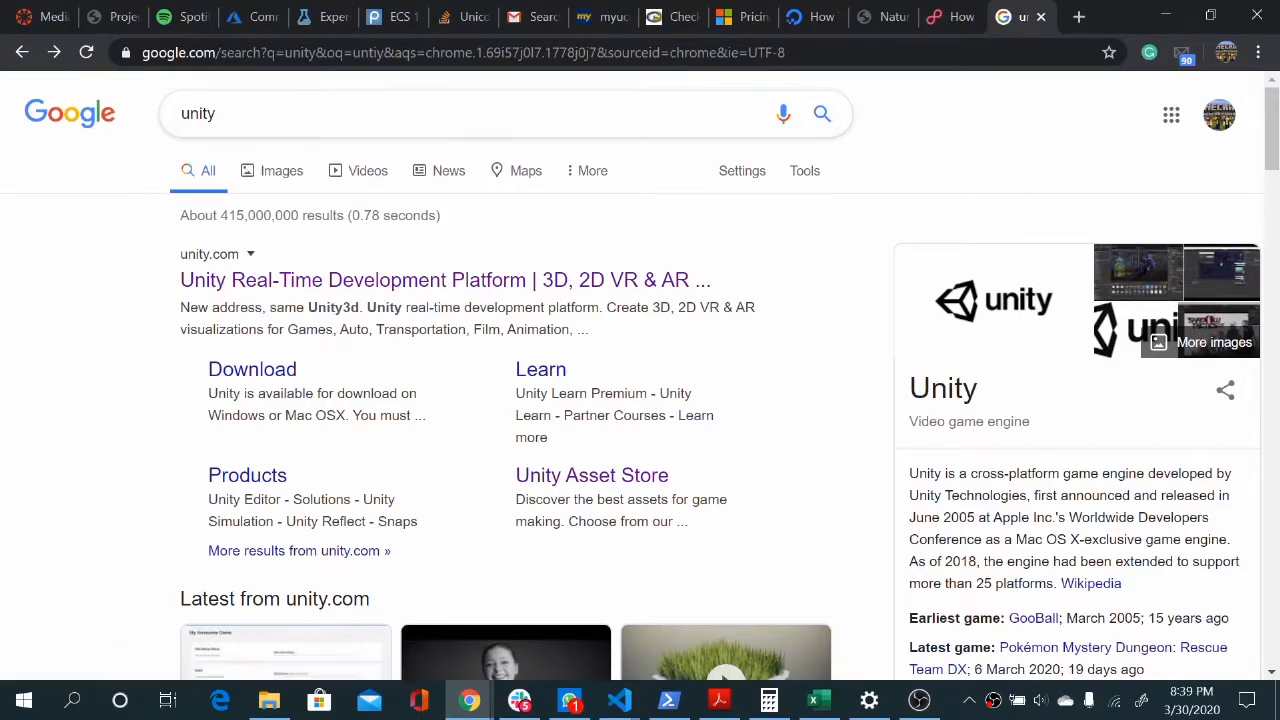
# Open the Unity website from the search results and show the Individual plans on its pricing page.
pyautogui.click(316, 282)
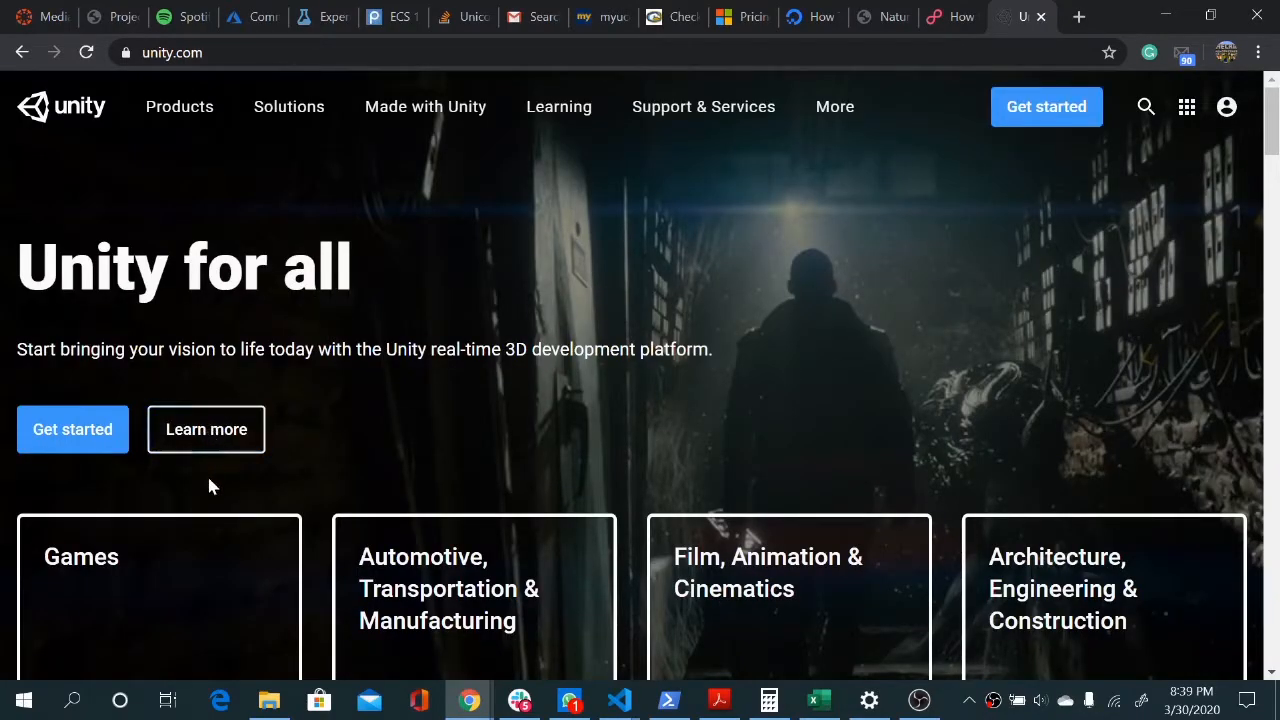
pyautogui.click(82, 420)
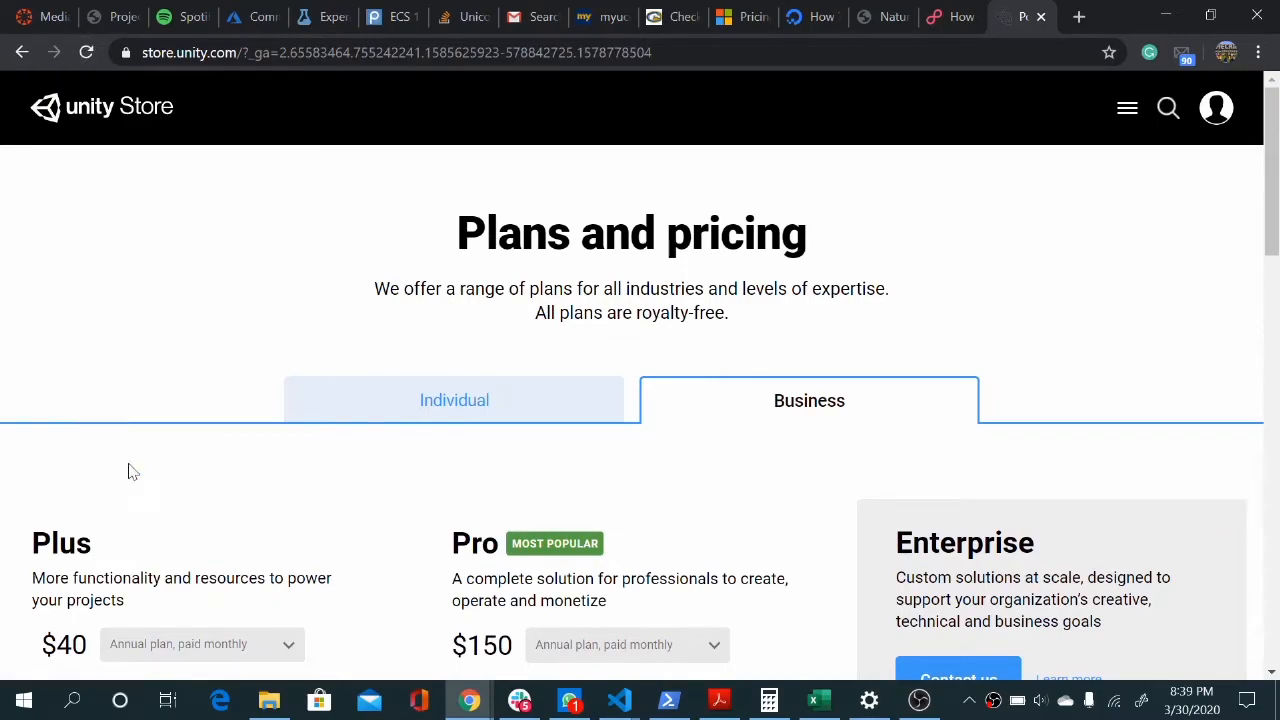
pyautogui.scroll(-4, 151, 472)
pyautogui.scroll(2, 197, 278)
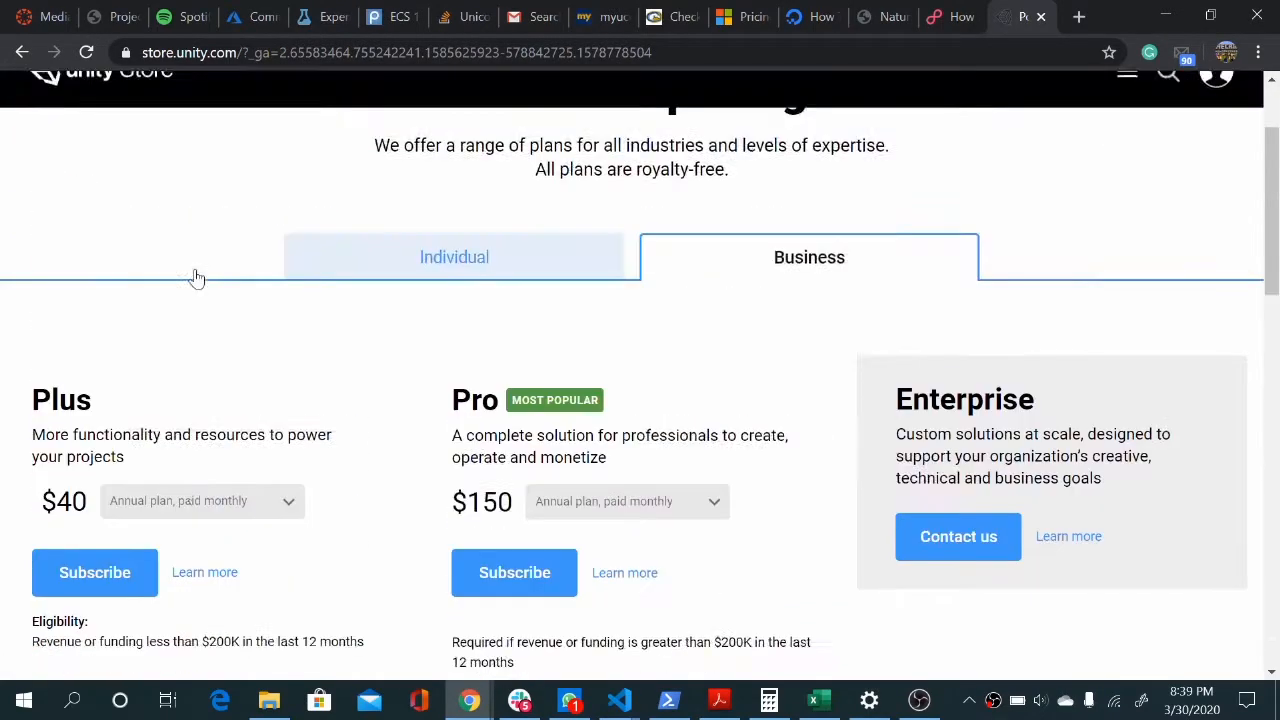
pyautogui.scroll(1, 197, 278)
pyautogui.click(397, 366)
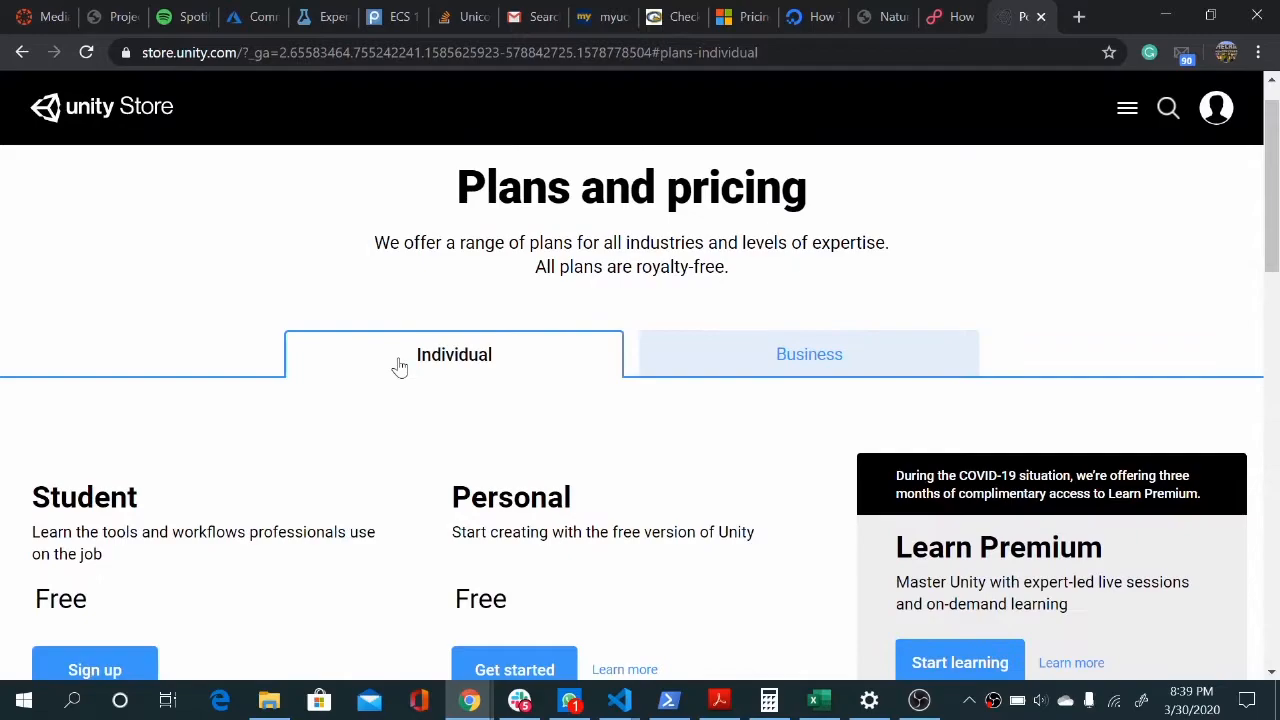
# Open the Student plan, follow its Install Unity link, and proceed to the standard installer for returning users.
pyautogui.scroll(-2, 397, 366)
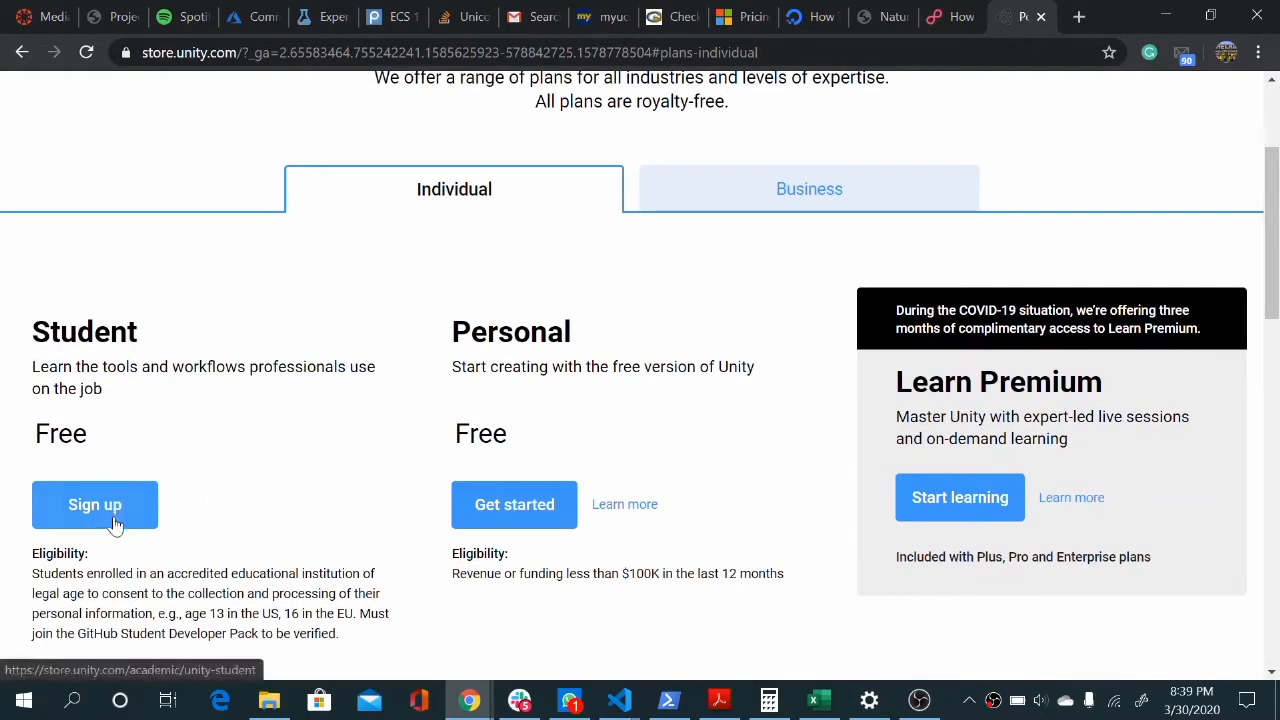
pyautogui.click(115, 525)
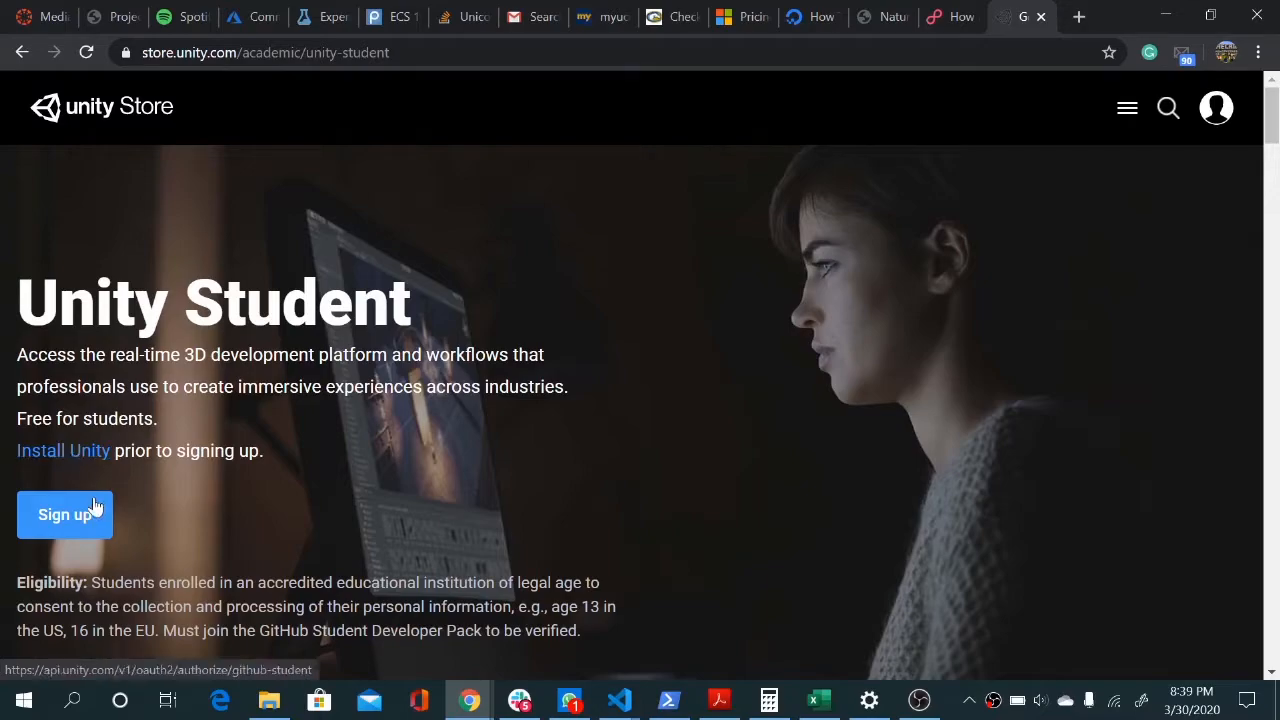
pyautogui.click(72, 452)
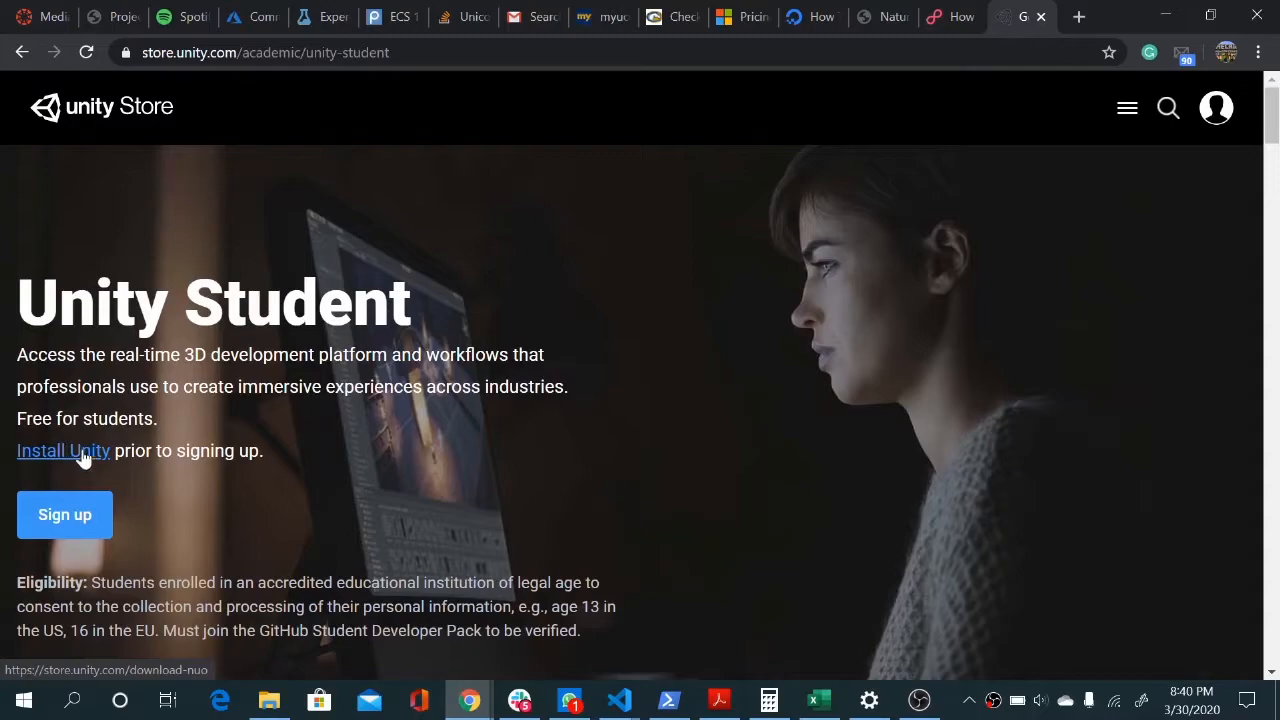
pyautogui.click(78, 455)
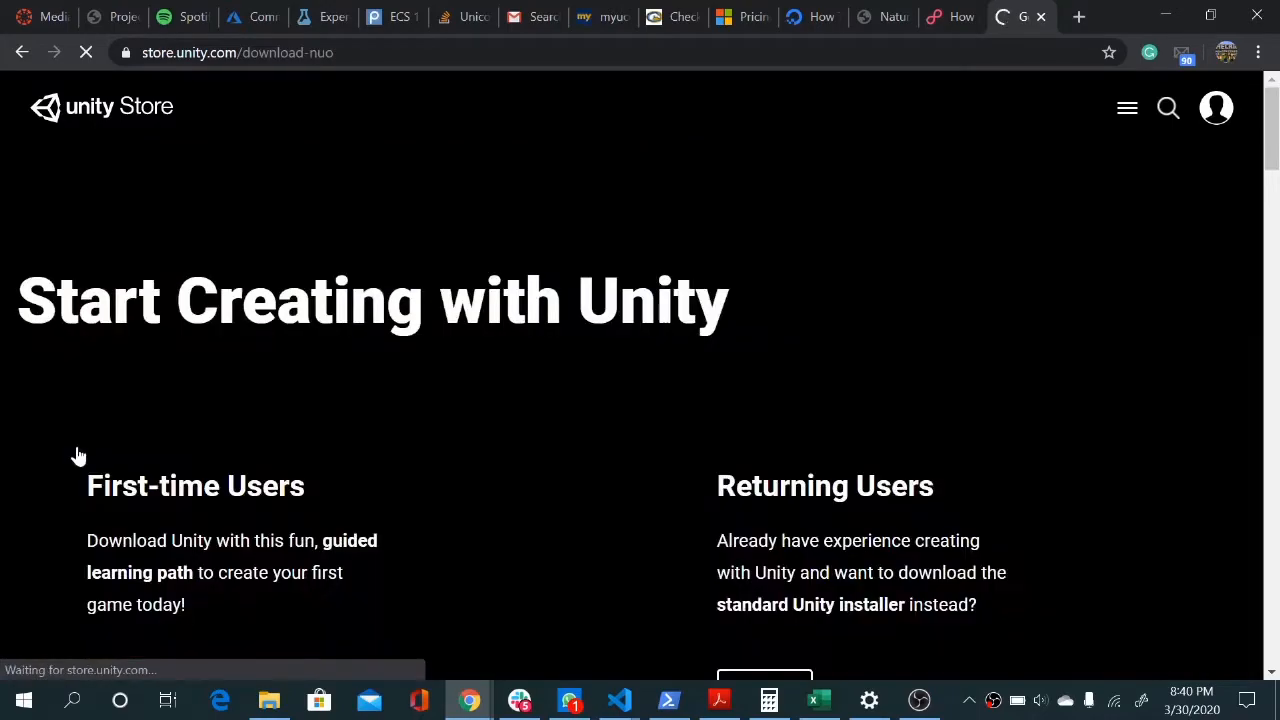
pyautogui.scroll(-1, 247, 484)
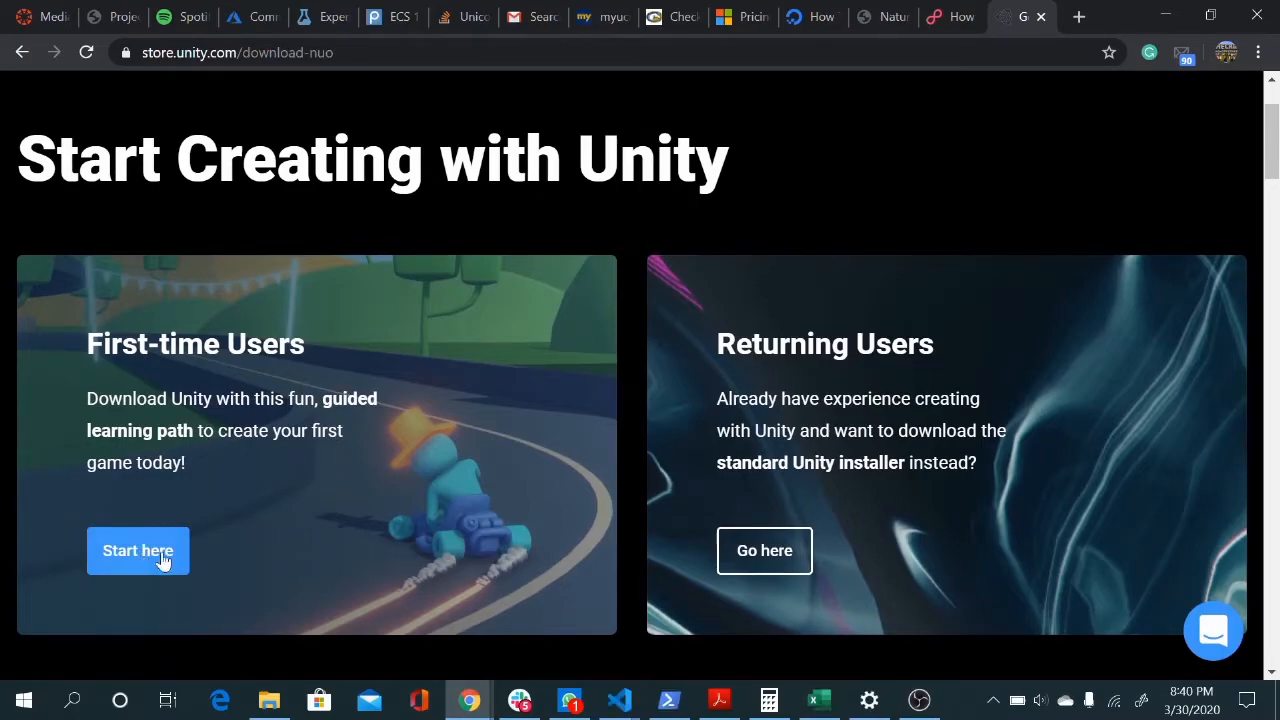
pyautogui.click(794, 563)
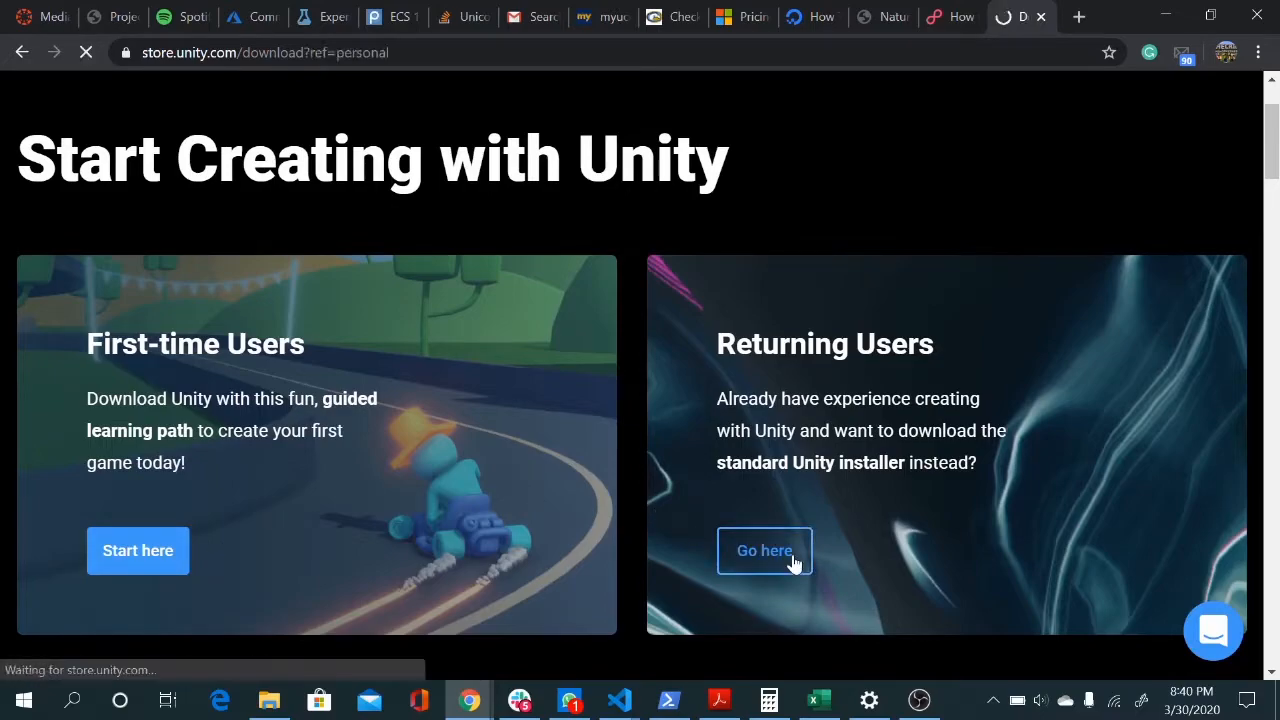
# Confirm eligibility for Unity Personal under the Terms of Service and download Unity Hub.
pyautogui.scroll(-3, 794, 565)
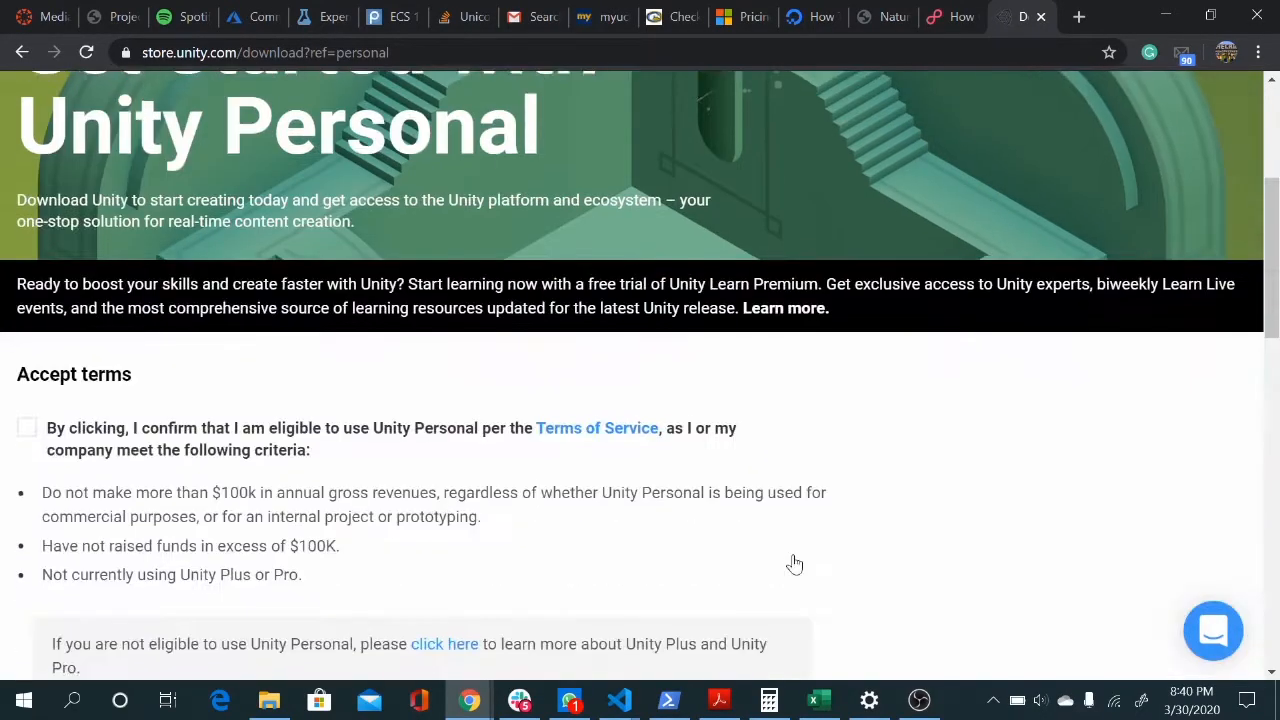
pyautogui.scroll(-1, 794, 565)
pyautogui.scroll(-1, 120, 330)
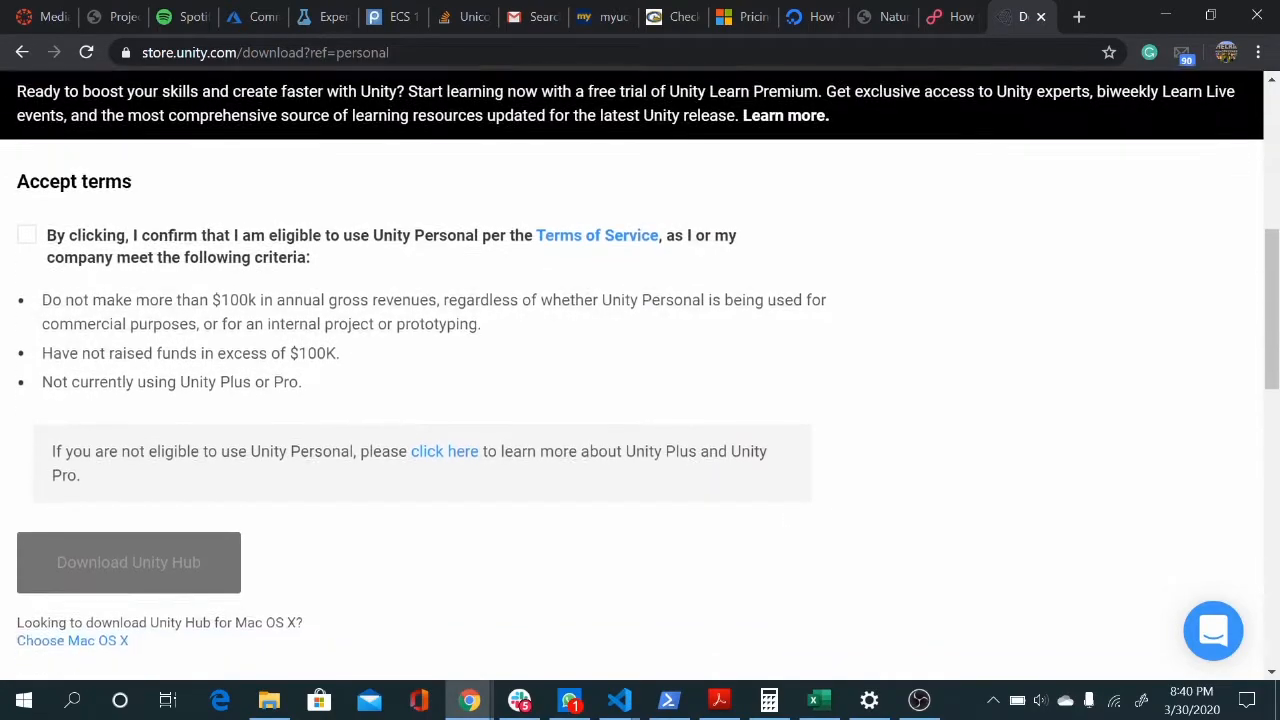
pyautogui.click(26, 222)
pyautogui.scroll(-1, 130, 425)
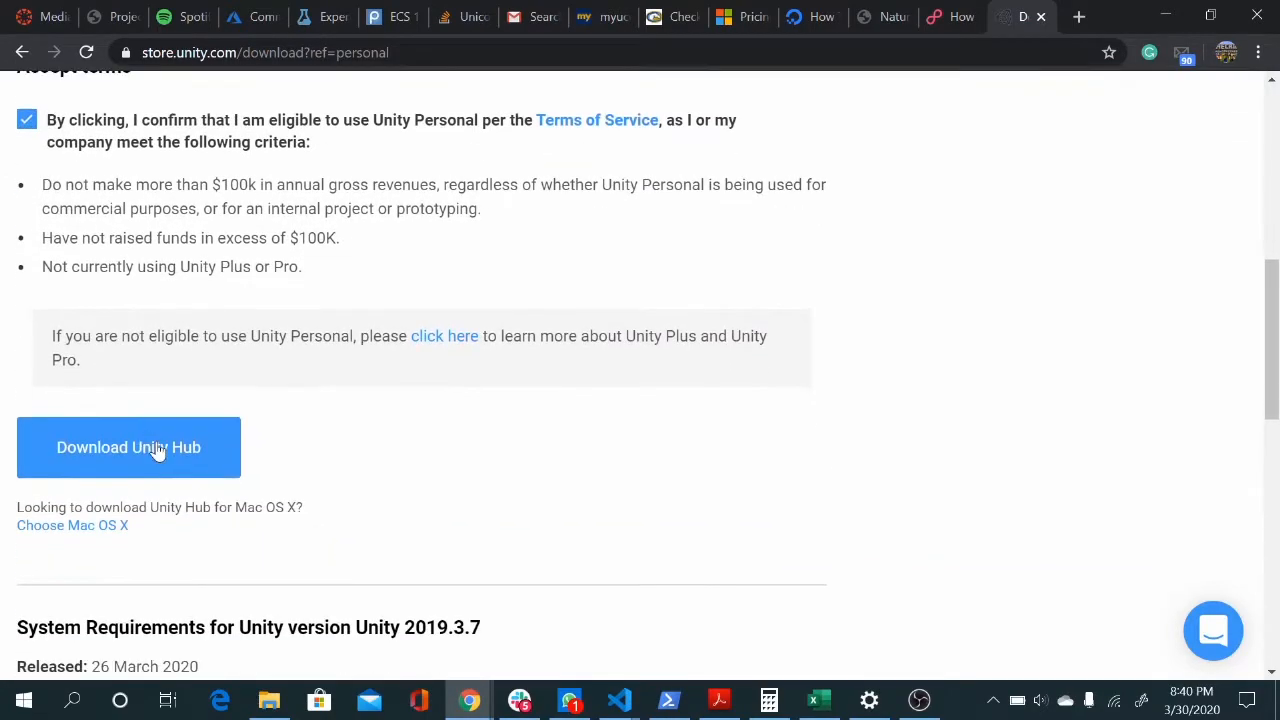
pyautogui.click(157, 450)
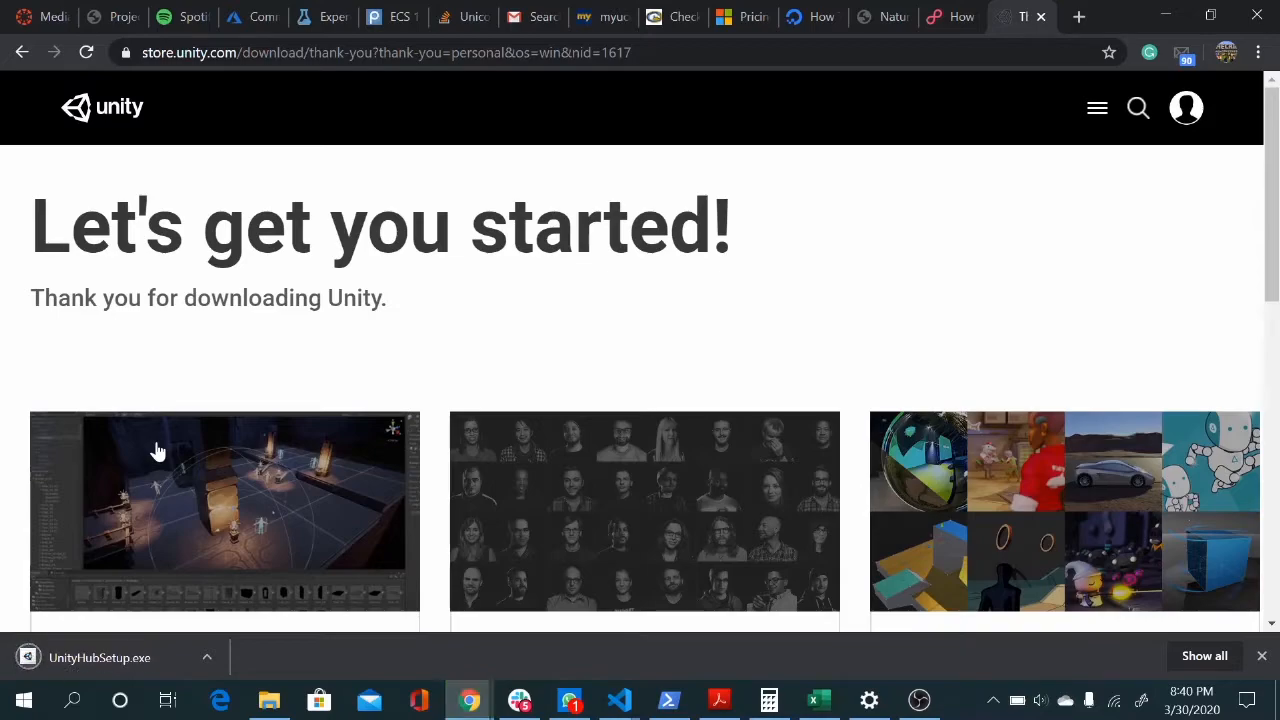
# Install Unity Hub from UnityHubSetup.exe into C:\Program Files\Unity Hub, agreeing to the license terms, and run it.
pyautogui.click(115, 651)
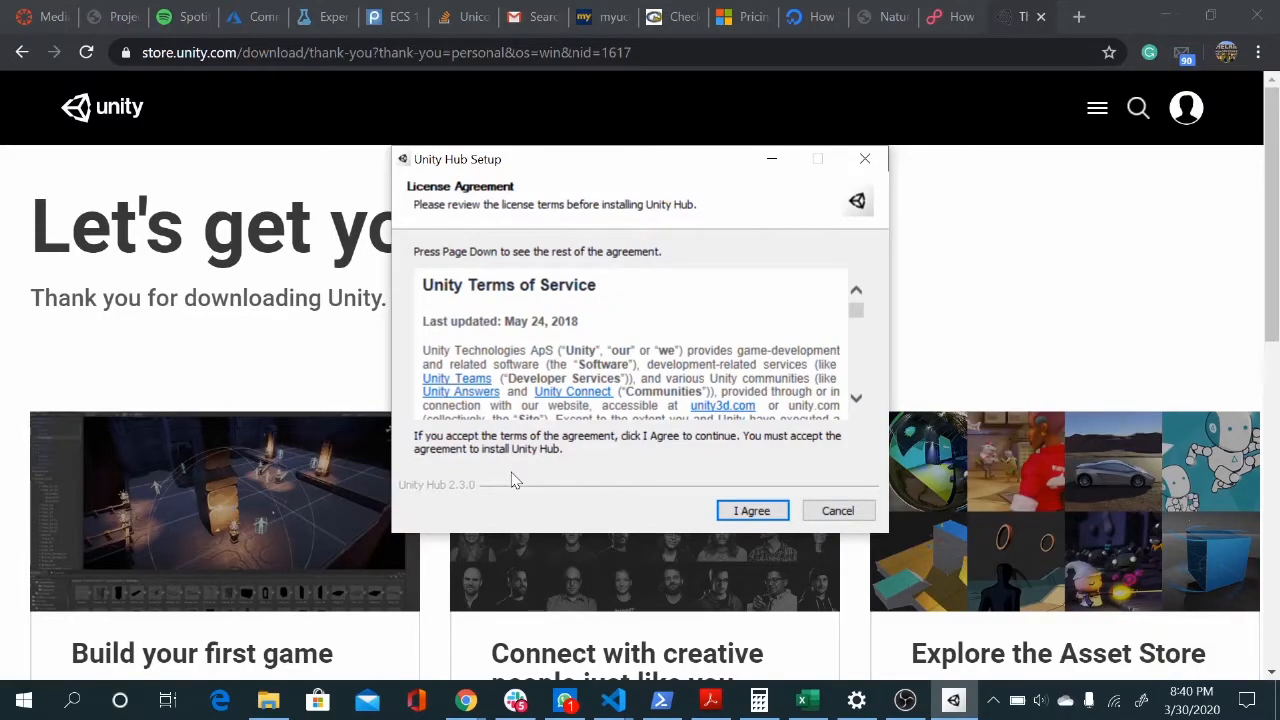
pyautogui.scroll(-10, 781, 357)
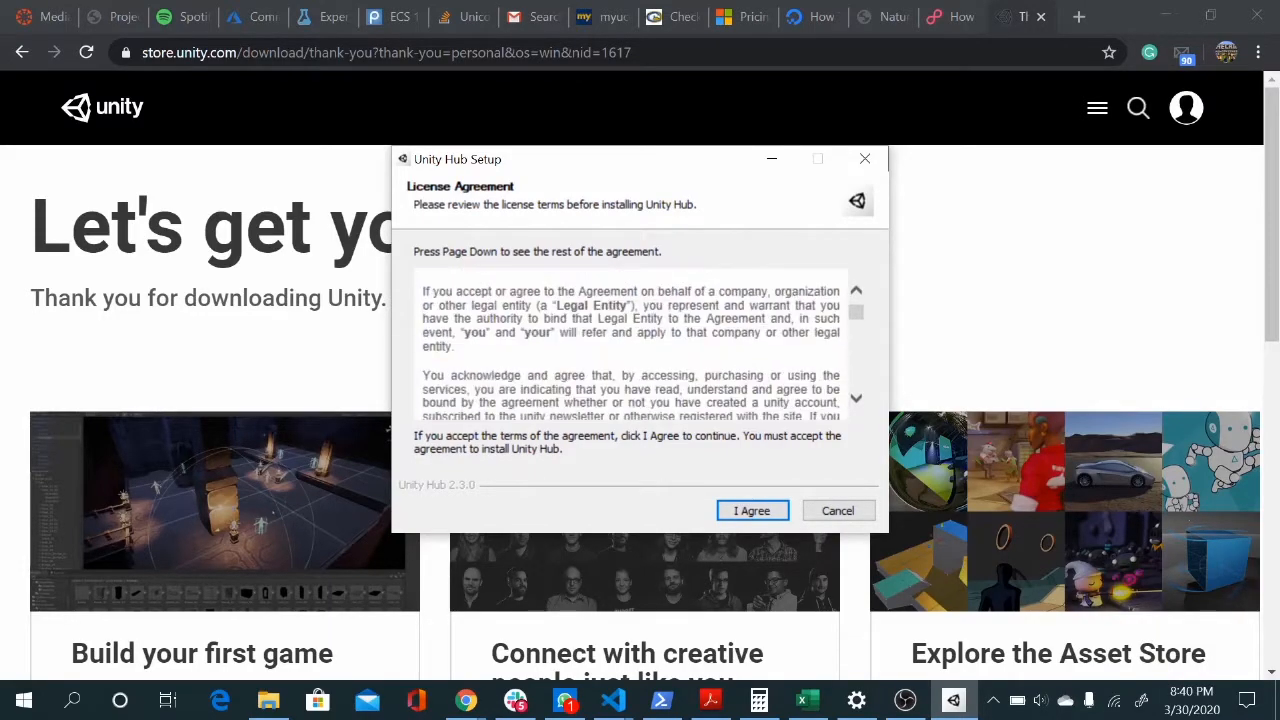
pyautogui.scroll(-10, 781, 357)
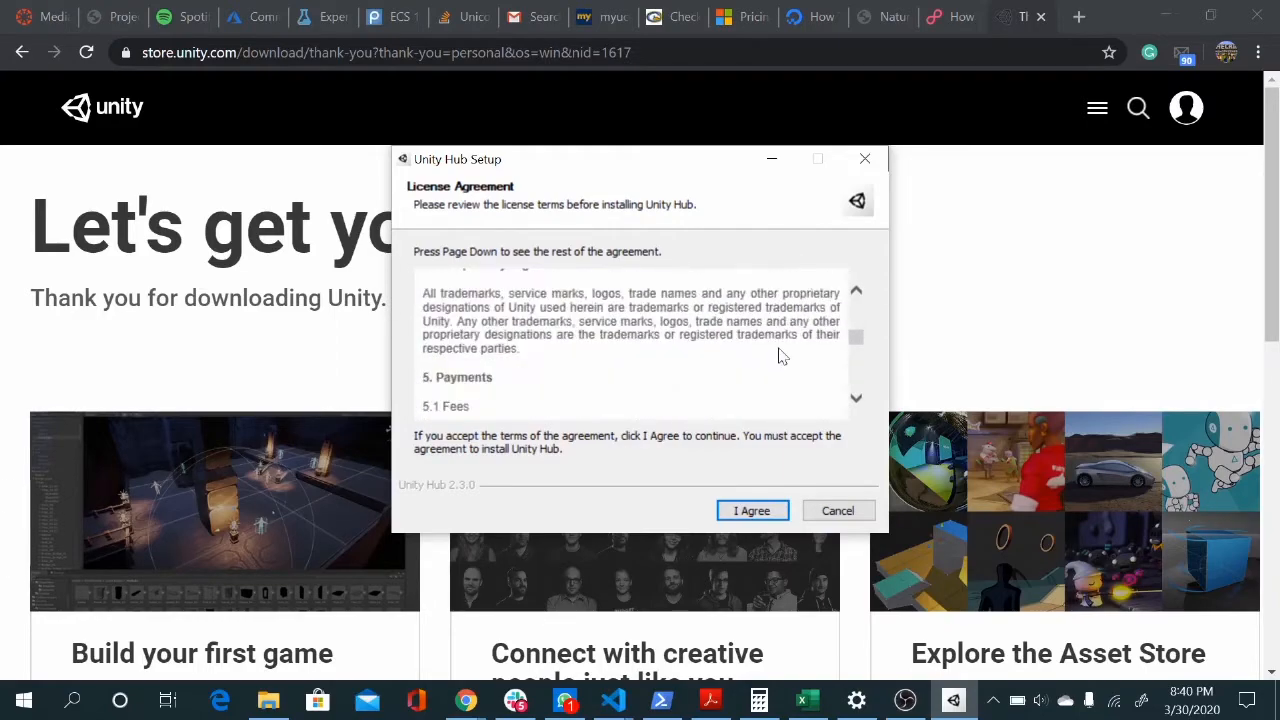
pyautogui.scroll(-3, 781, 357)
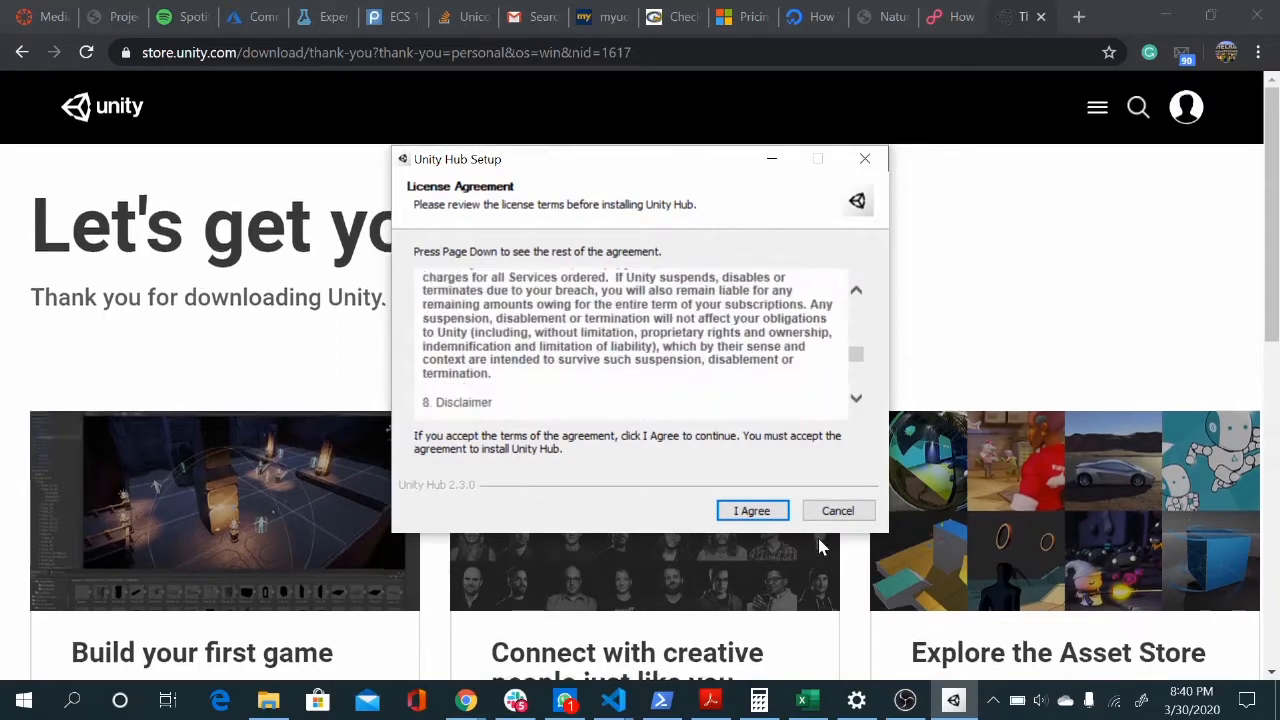
pyautogui.scroll(-1, 818, 538)
pyautogui.click(752, 510)
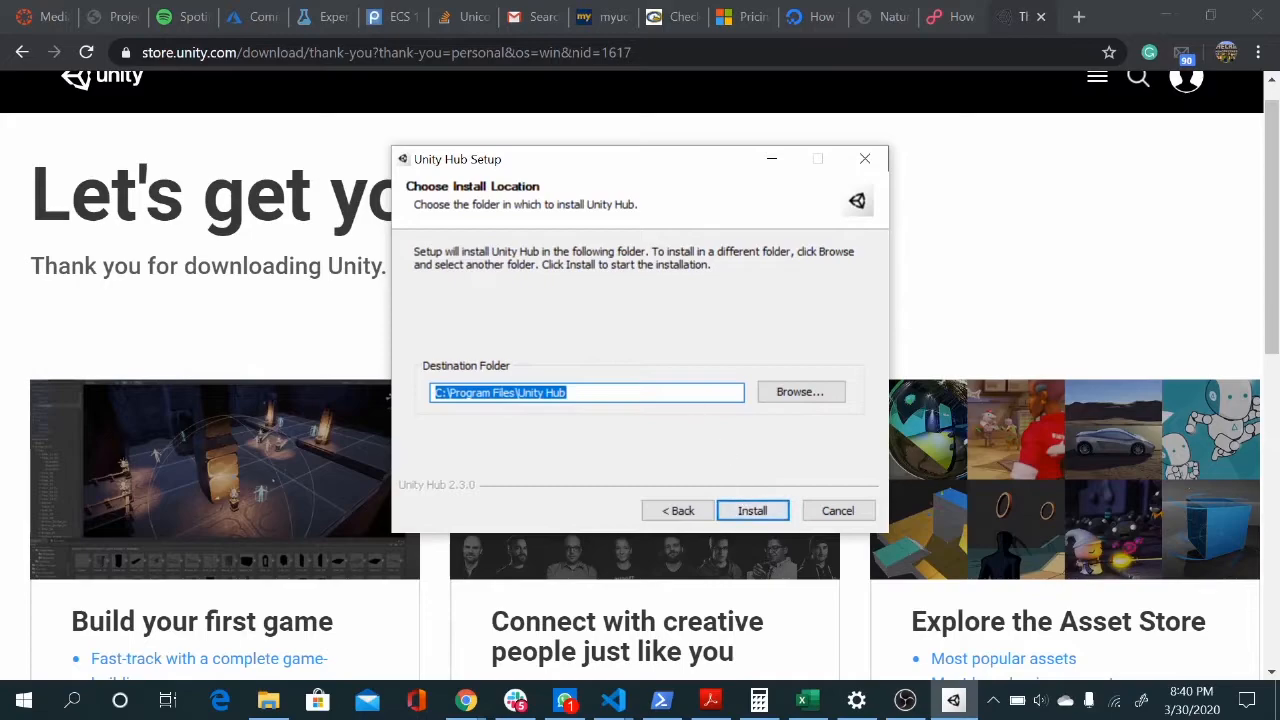
pyautogui.click(752, 511)
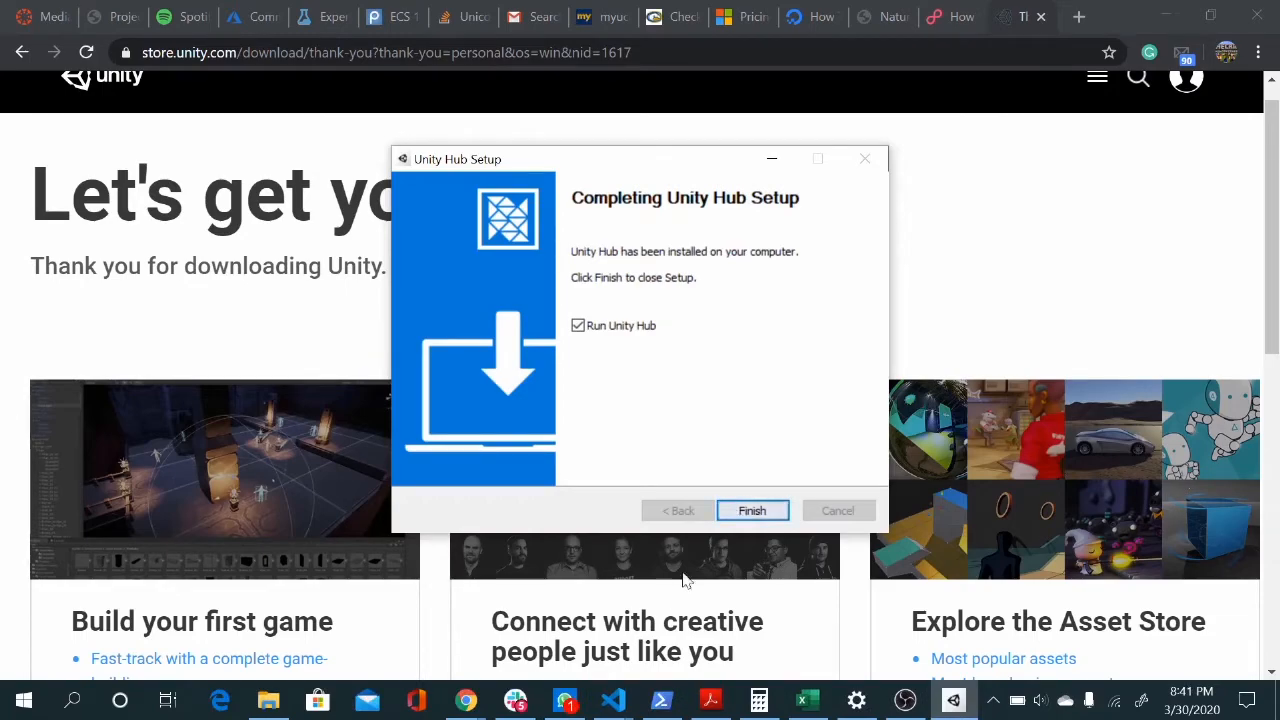
pyautogui.click(752, 510)
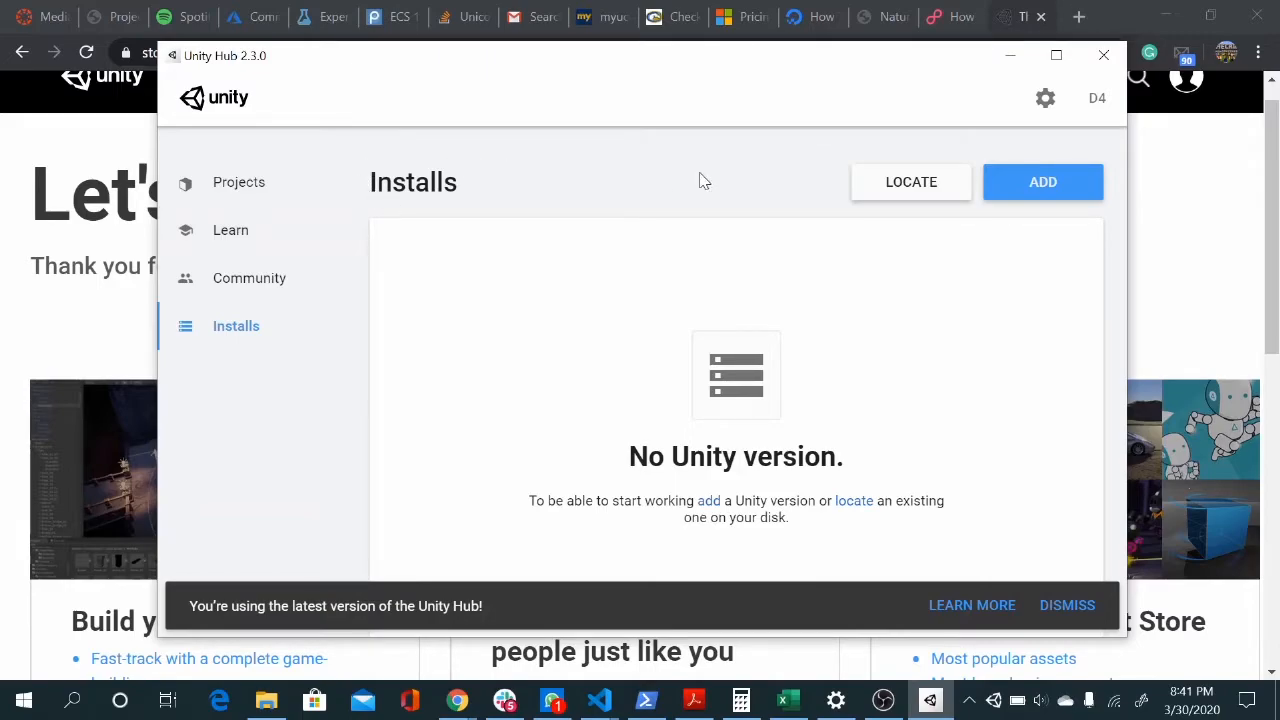
# Start adding a Unity version in Unity Hub and proceed with Unity 2019.3.7f1.
pyautogui.click(1045, 184)
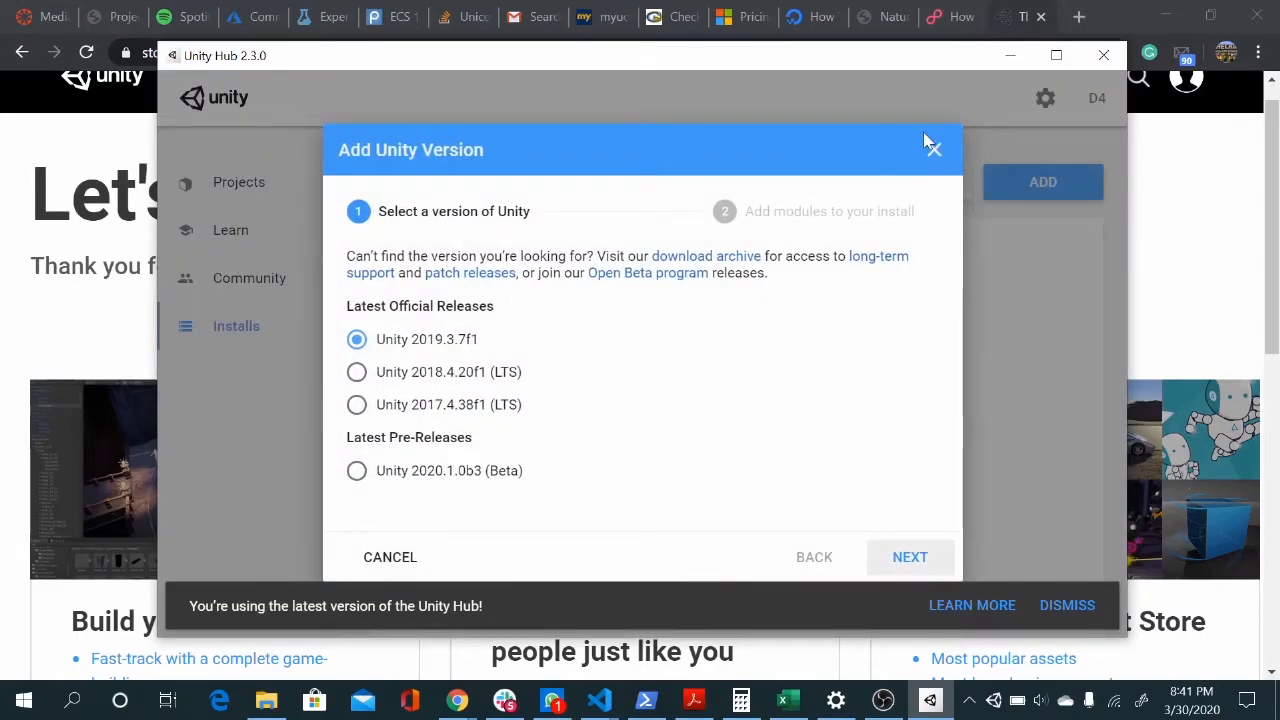
pyautogui.click(932, 147)
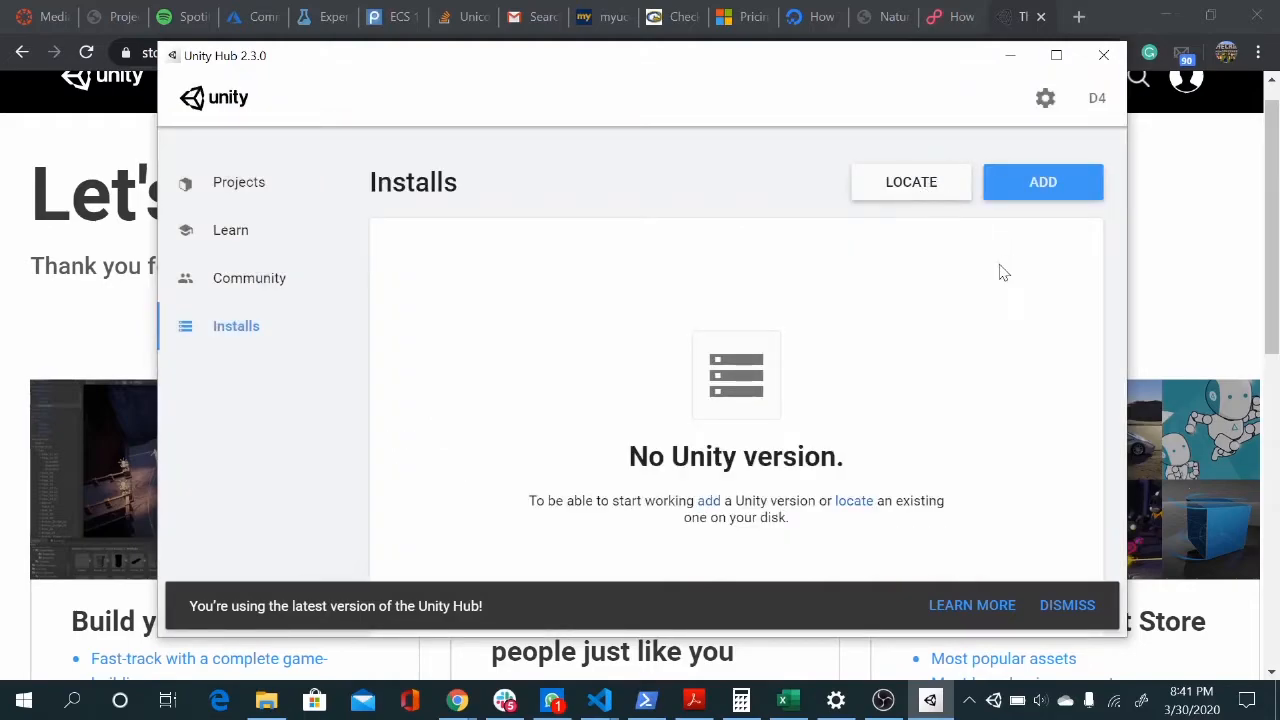
pyautogui.click(1032, 184)
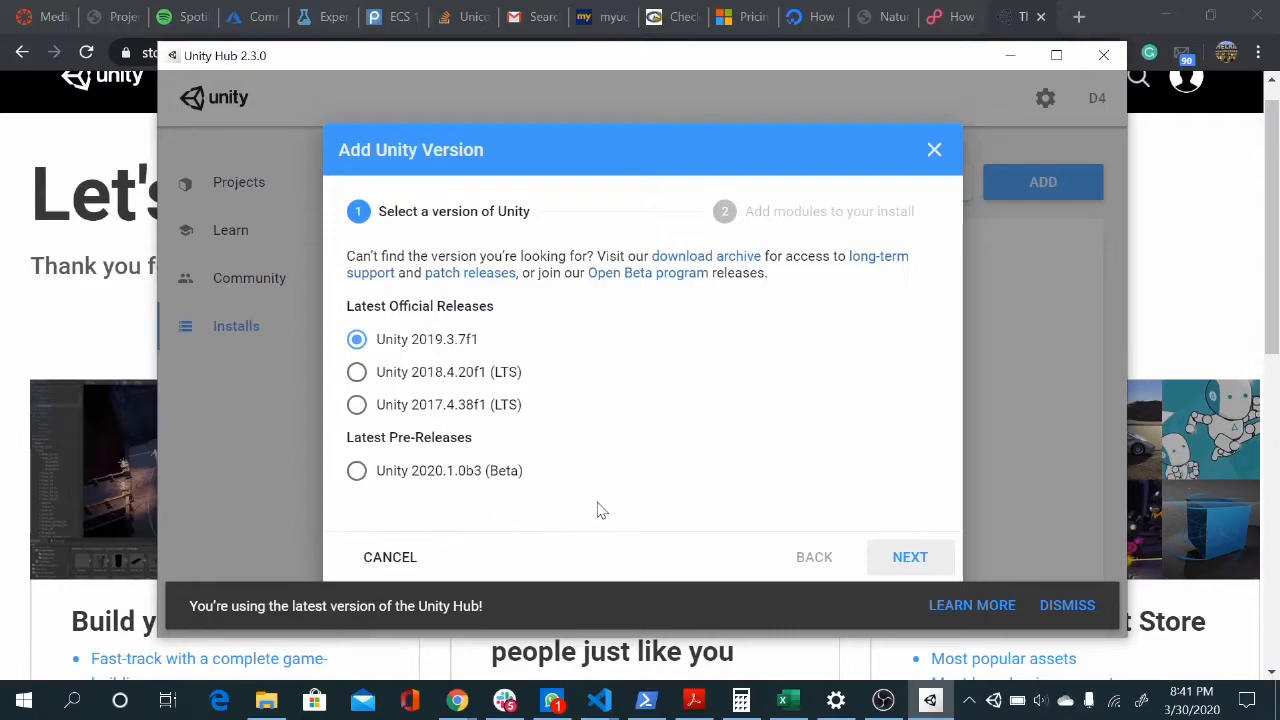
pyautogui.click(905, 557)
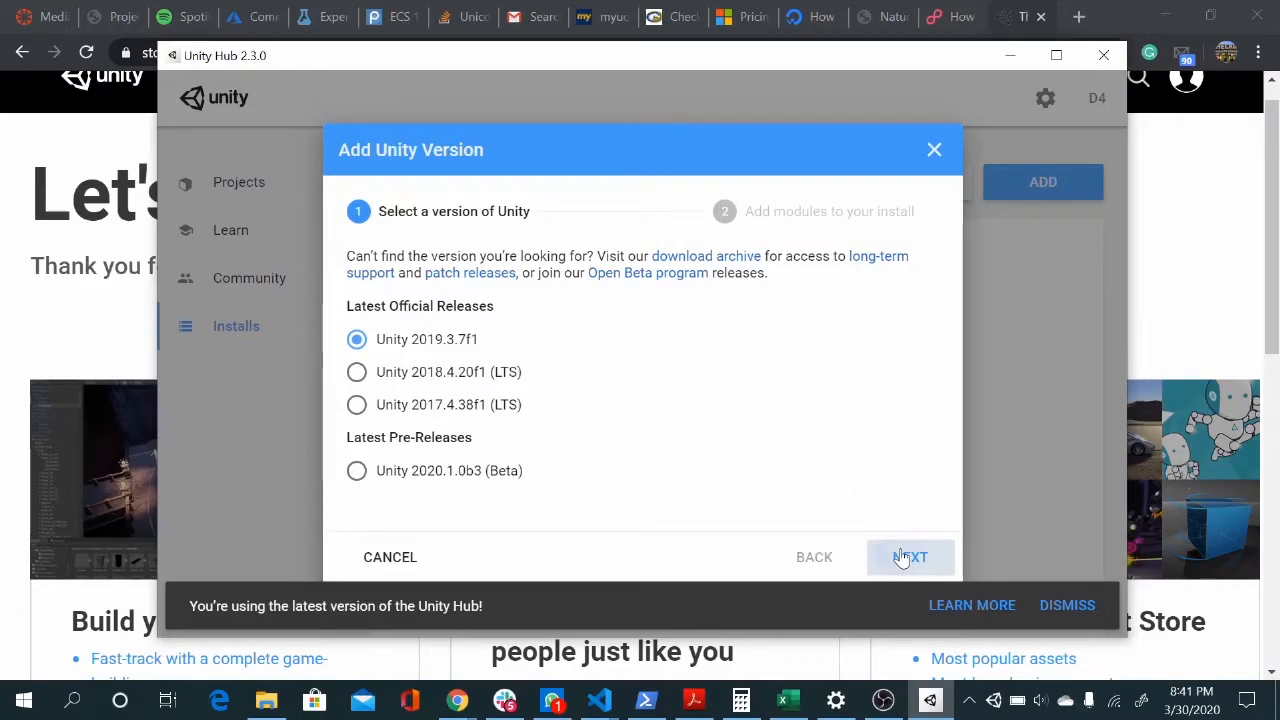
# Exclude Microsoft Visual Studio Community 2019 from the modules and include Android SDK & NDK Tools and OpenJDK under Android Build Support.
pyautogui.scroll(-1, 645, 360)
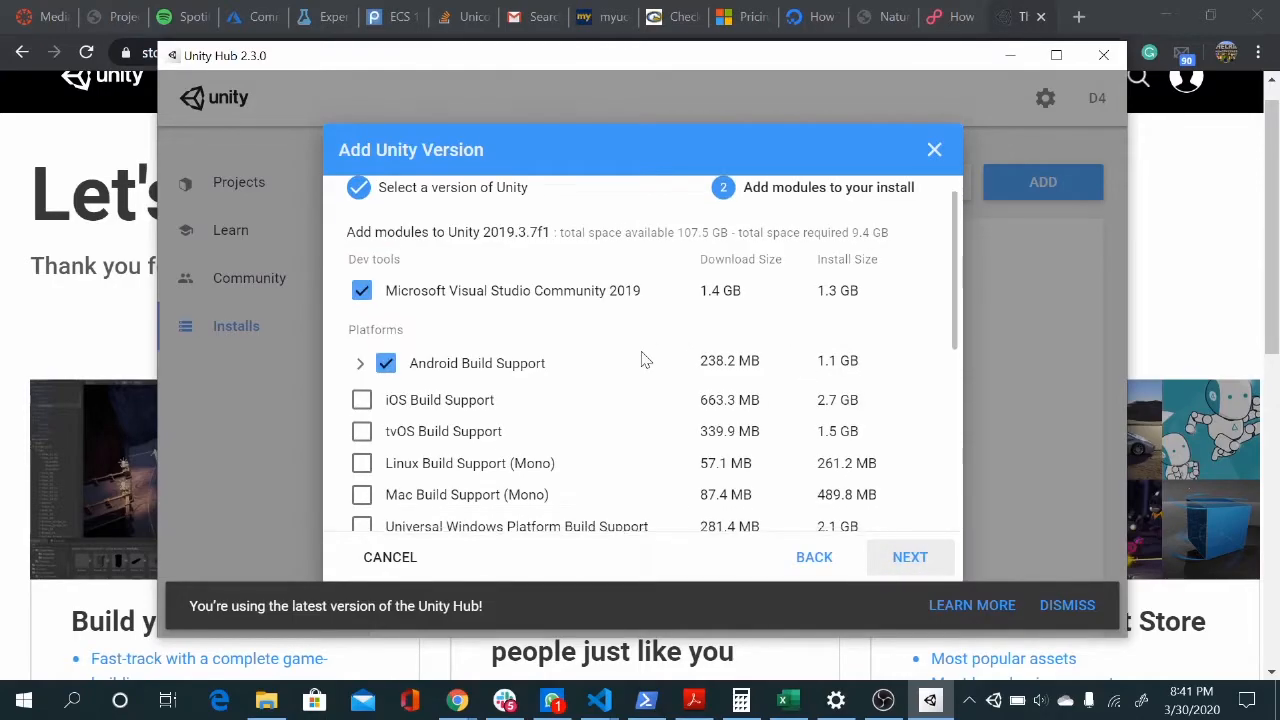
pyautogui.click(362, 287)
pyautogui.scroll(-1, 455, 305)
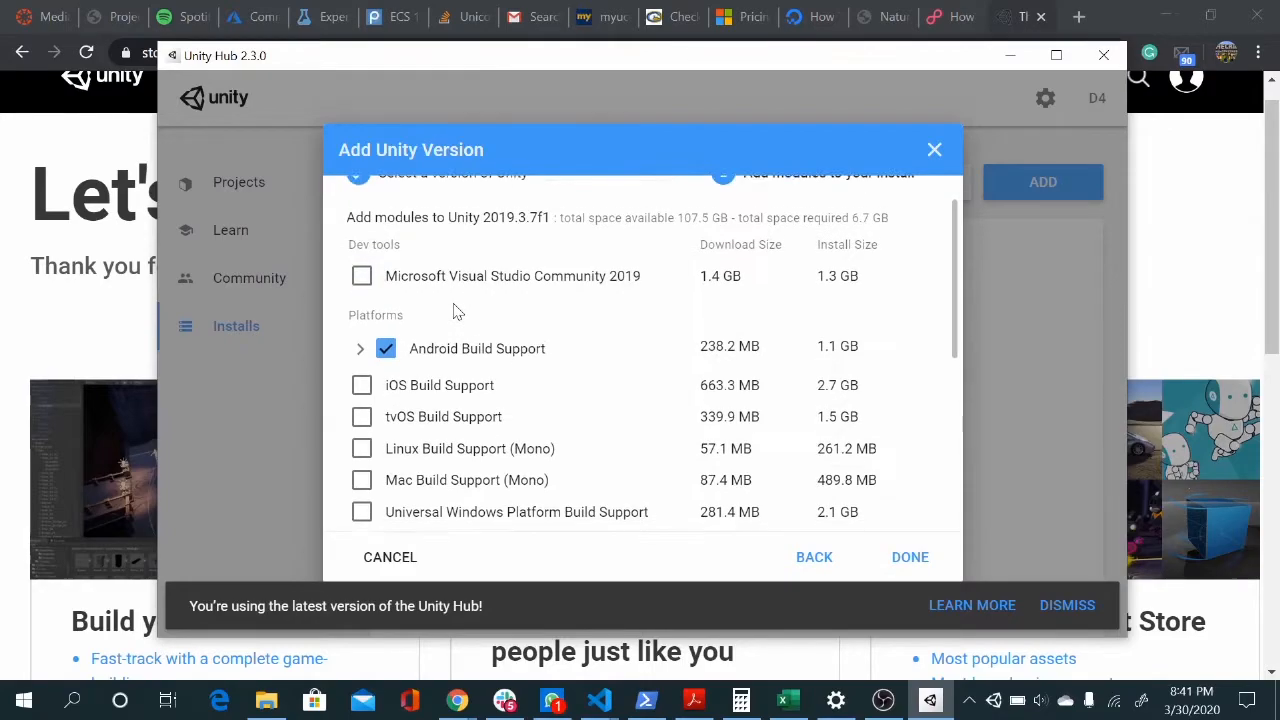
pyautogui.click(360, 352)
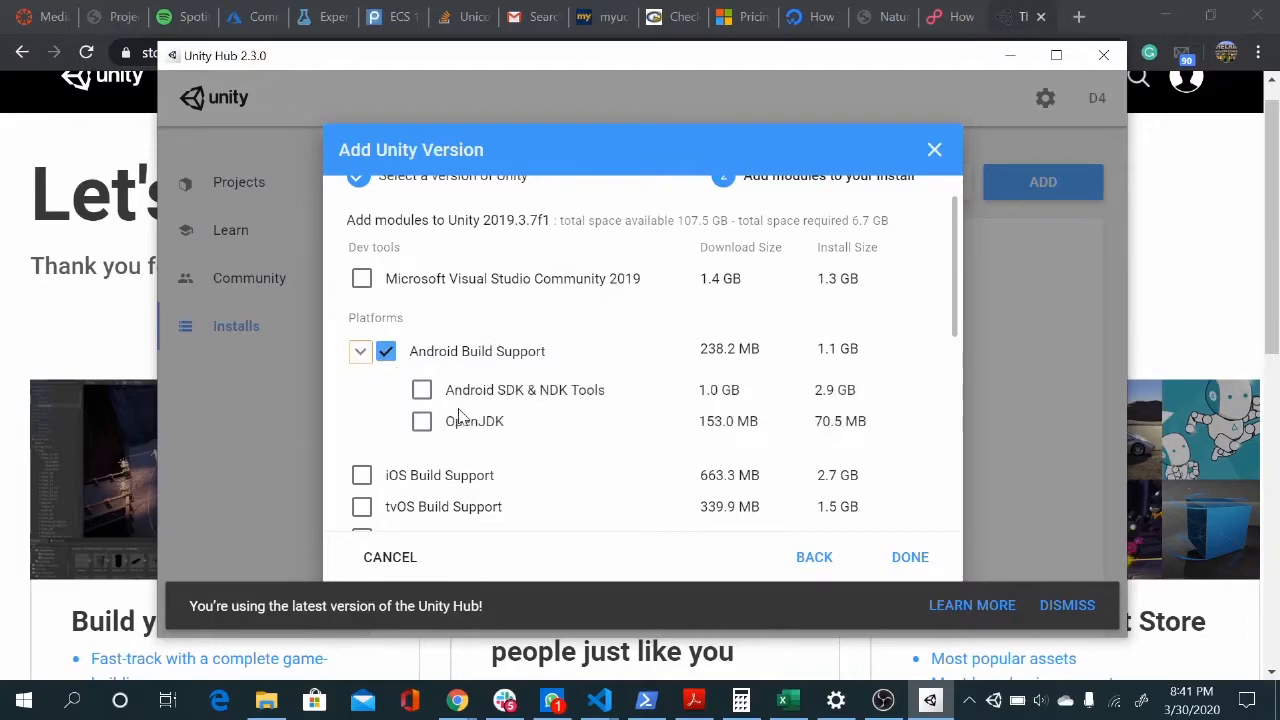
pyautogui.click(422, 391)
pyautogui.click(422, 424)
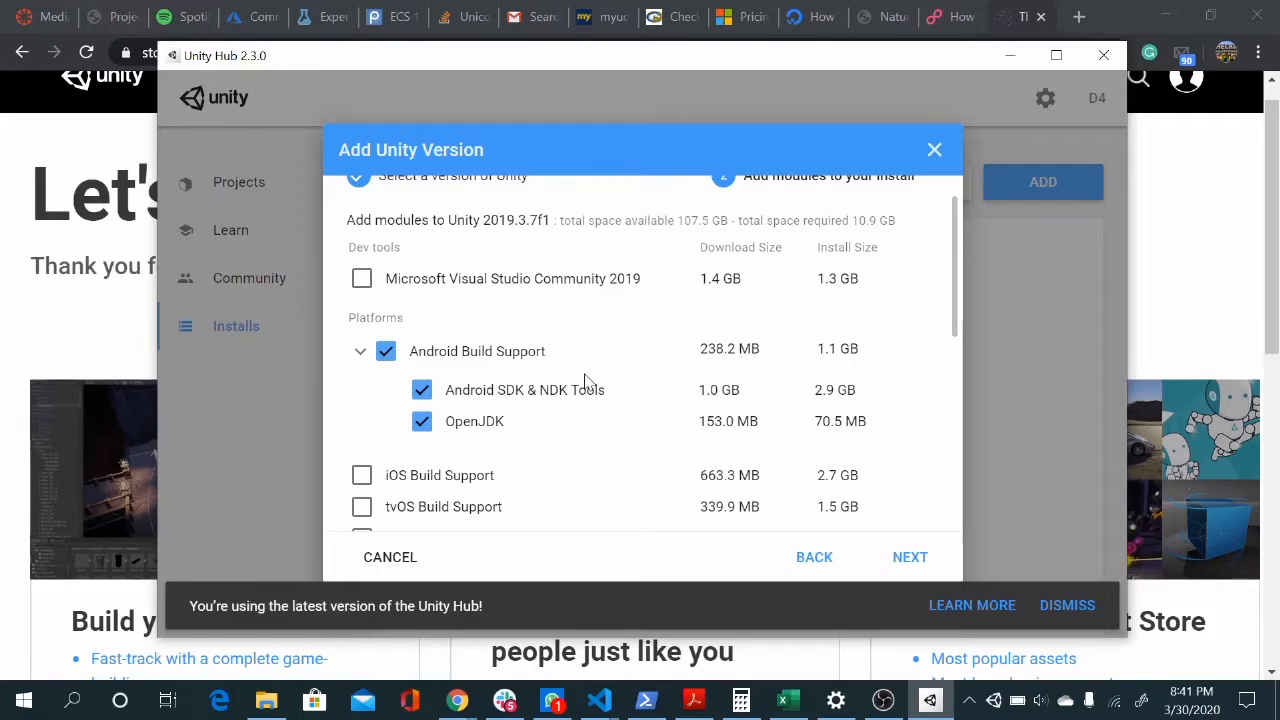
# Look through the remaining platform, documentation and language pack modules offered for the install.
pyautogui.scroll(-1, 588, 383)
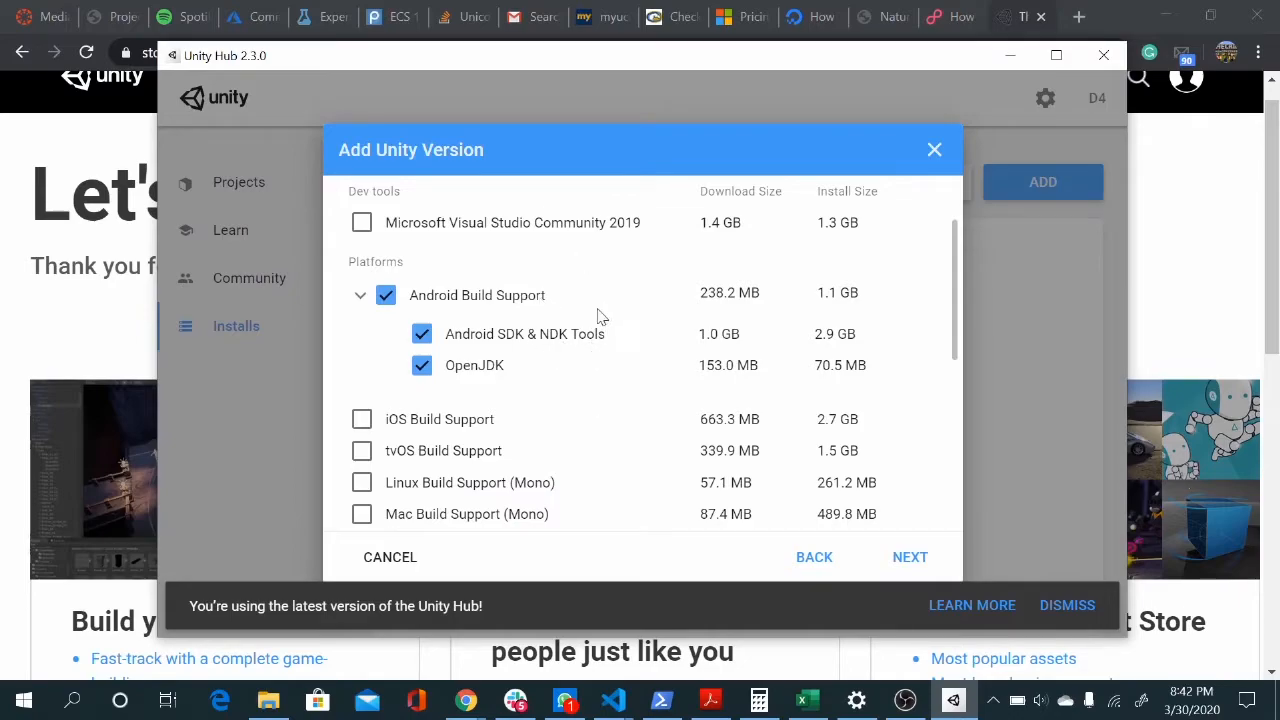
pyautogui.scroll(-2, 600, 316)
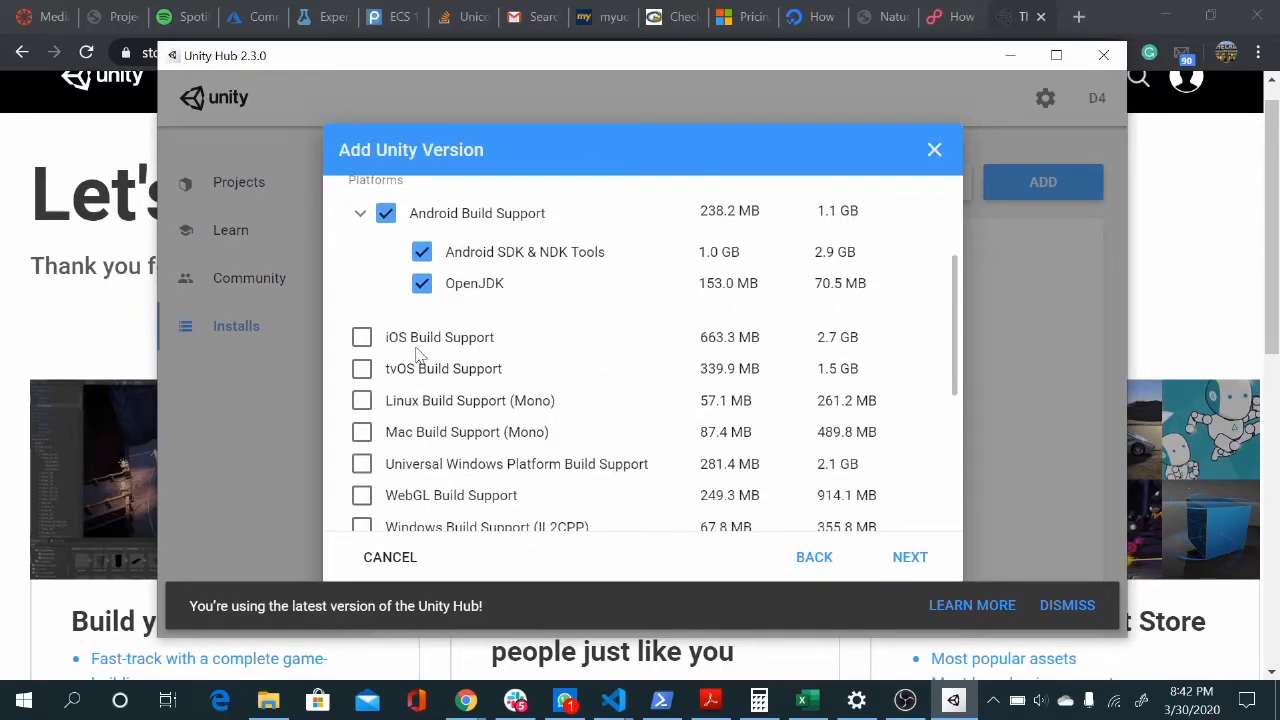
pyautogui.scroll(-1, 414, 350)
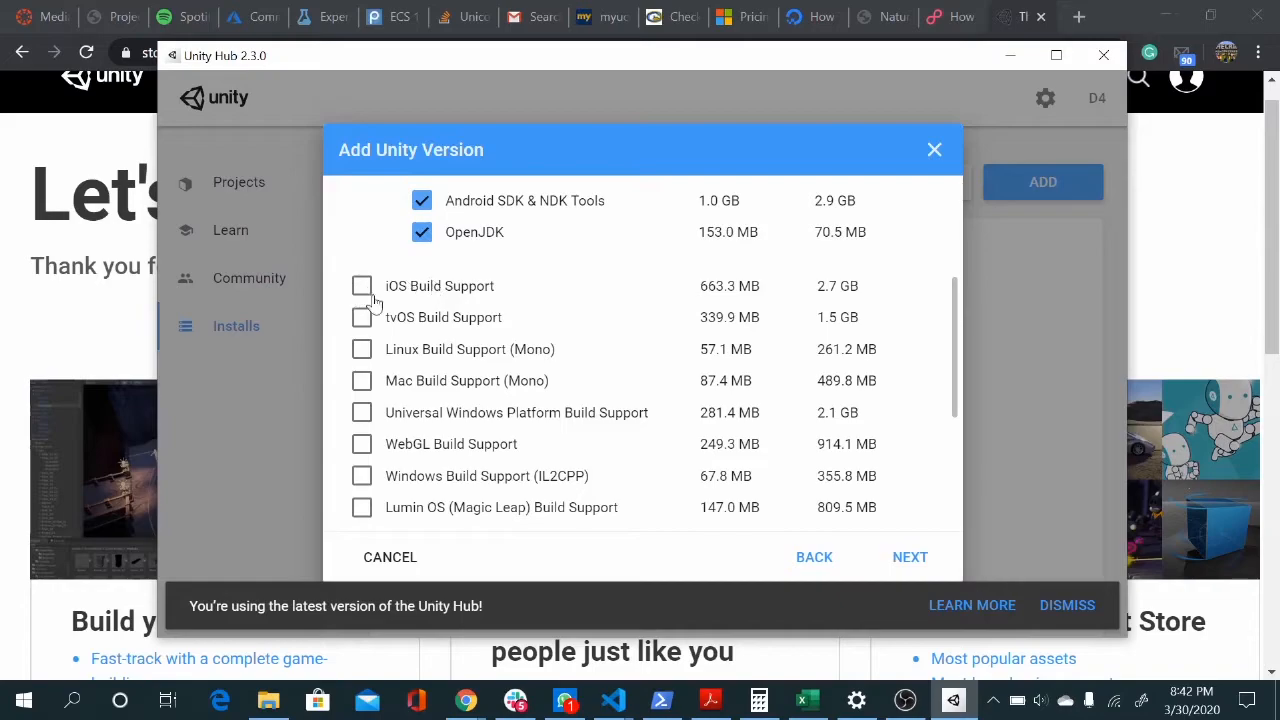
pyautogui.scroll(-4, 475, 403)
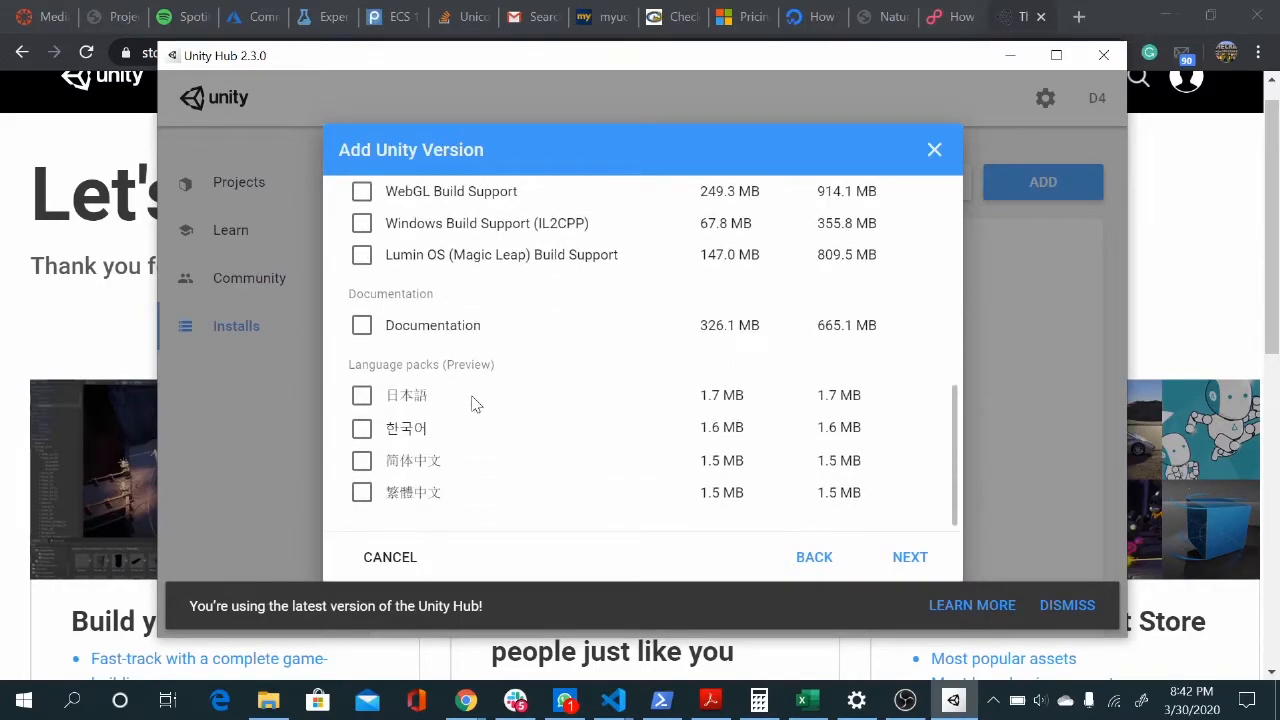
pyautogui.scroll(1, 475, 403)
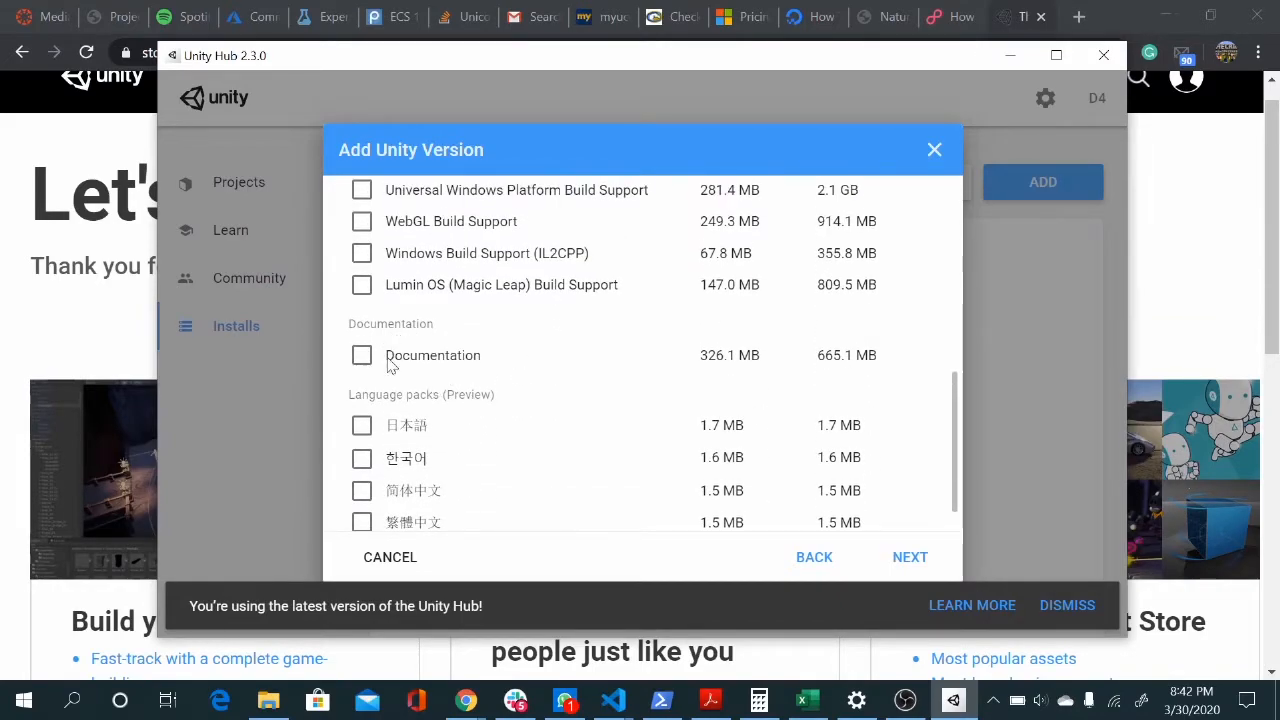
pyautogui.scroll(6, 577, 370)
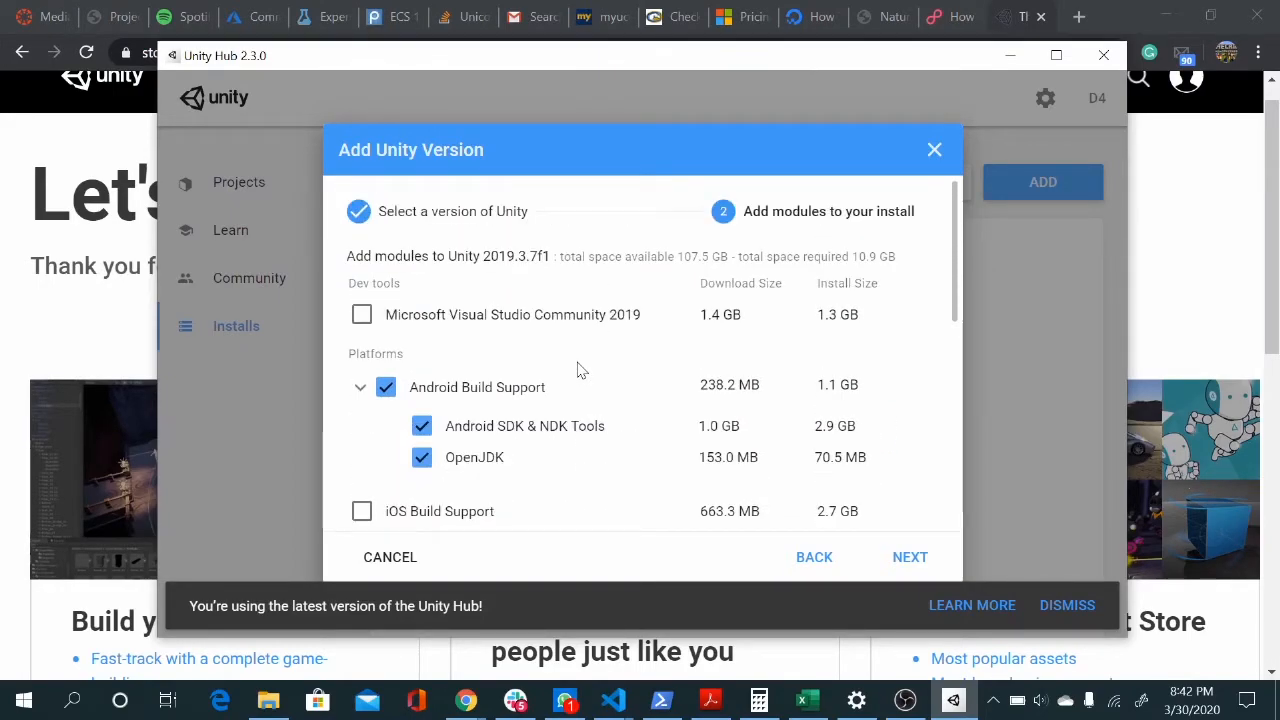
# Proceed with the selected modules, agree to the Android SDK license terms and start installing Unity 2019.3.7f1.
pyautogui.scroll(-2, 579, 369)
pyautogui.scroll(2, 580, 369)
pyautogui.scroll(-6, 590, 416)
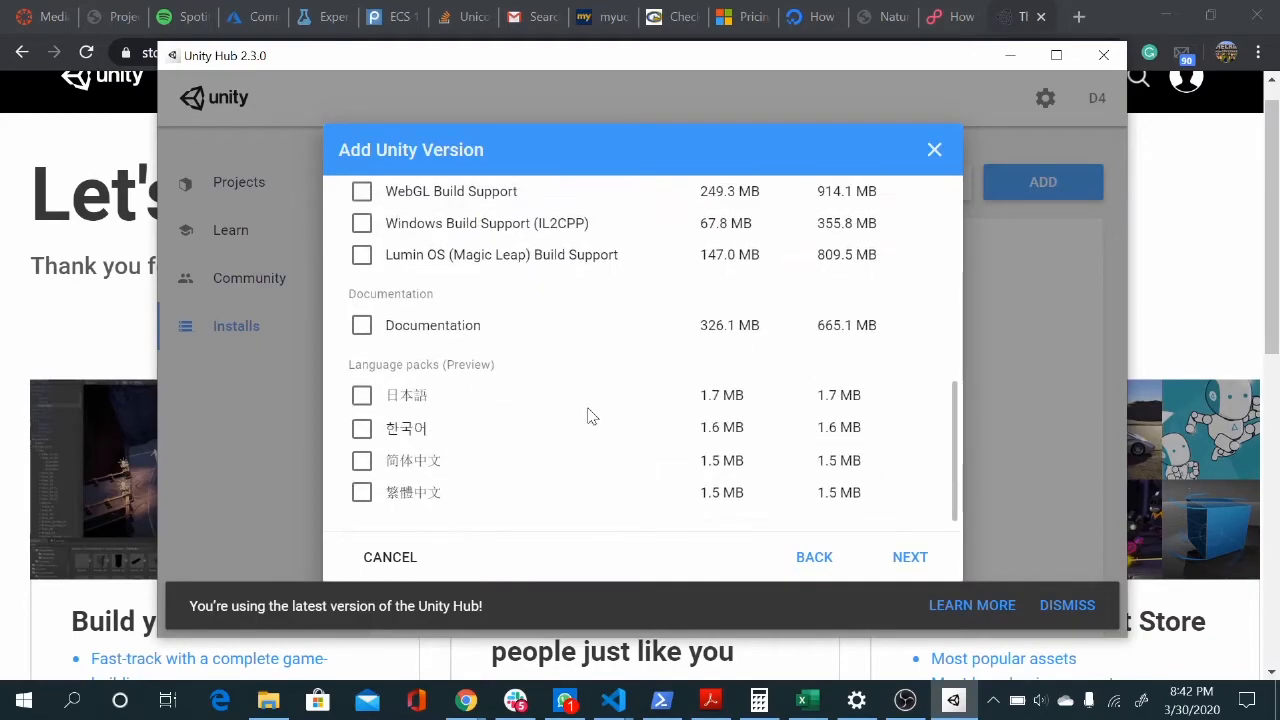
pyautogui.click(910, 559)
pyautogui.scroll(-10, 497, 420)
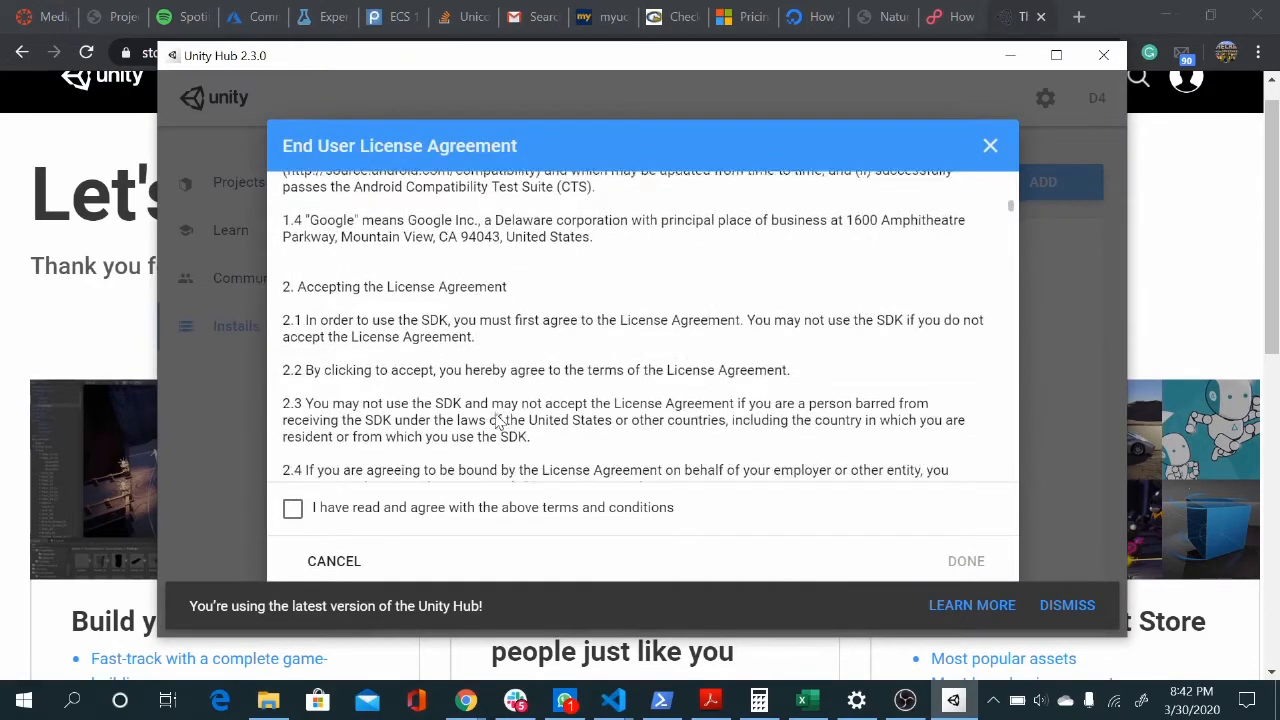
pyautogui.click(292, 508)
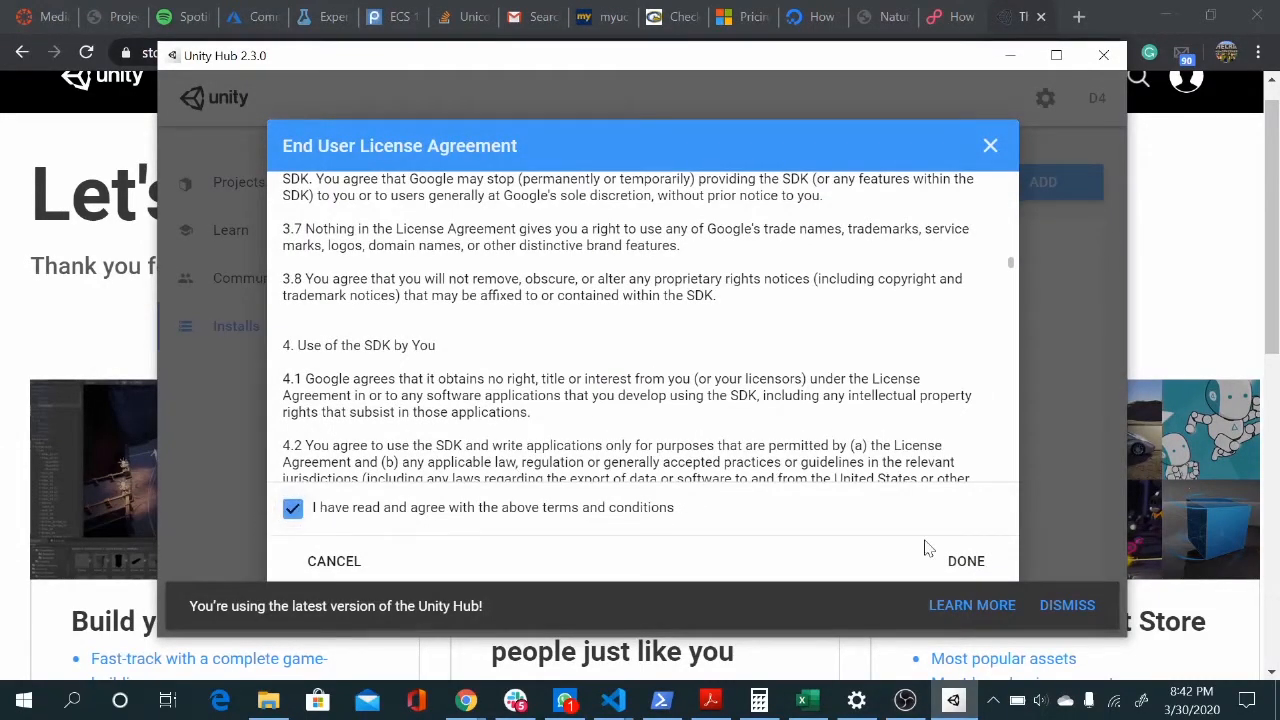
pyautogui.click(962, 561)
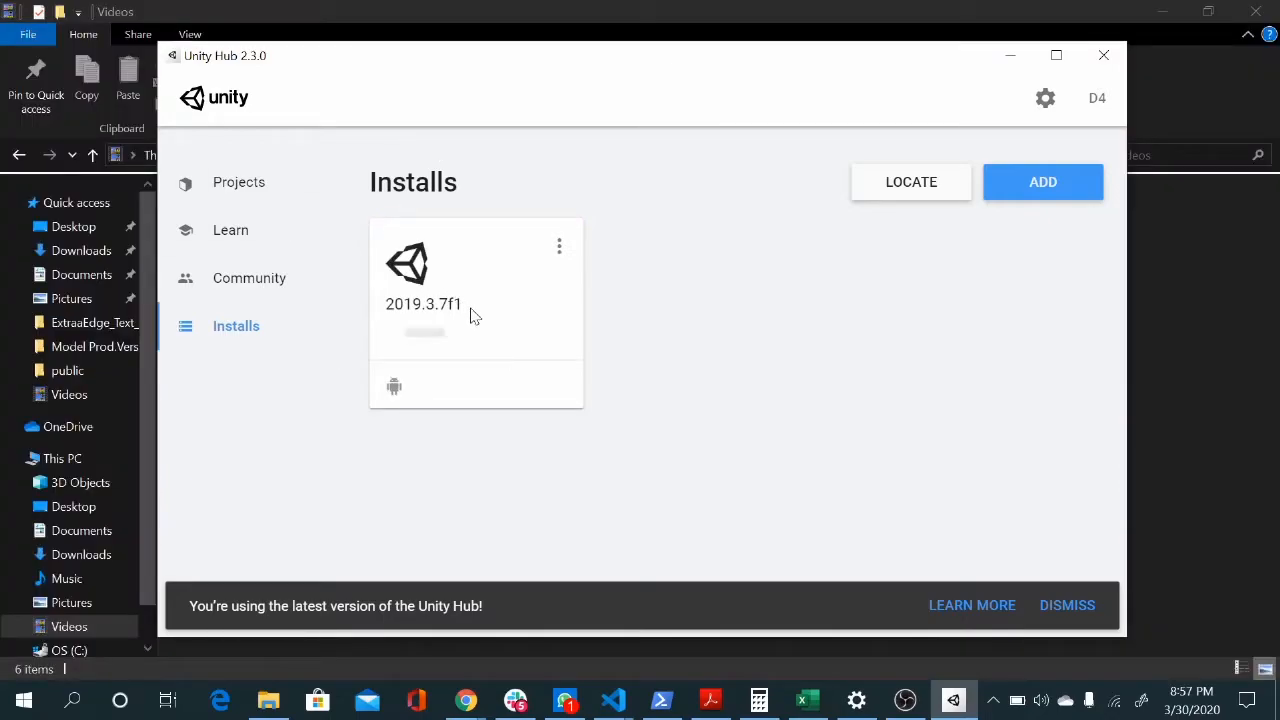
pyautogui.click(558, 248)
pyautogui.click(581, 418)
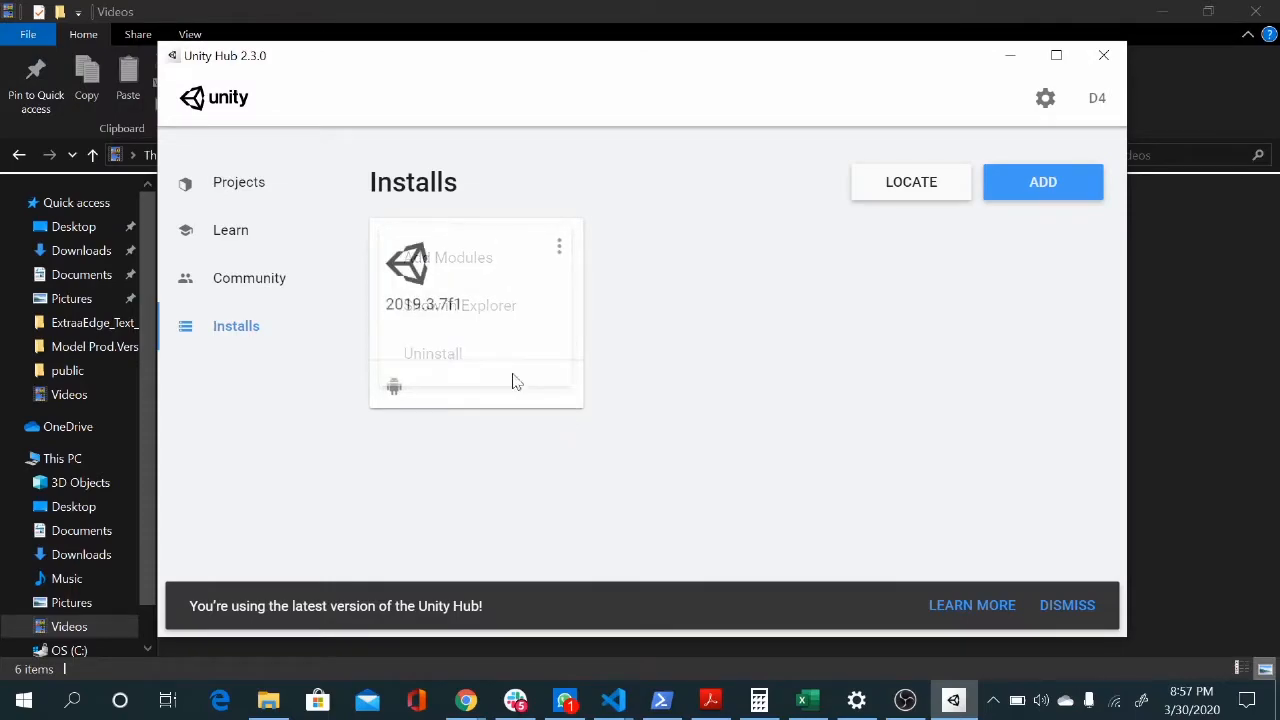
# Start a new 3D project in Unity Hub and name it Test.
pyautogui.click(225, 183)
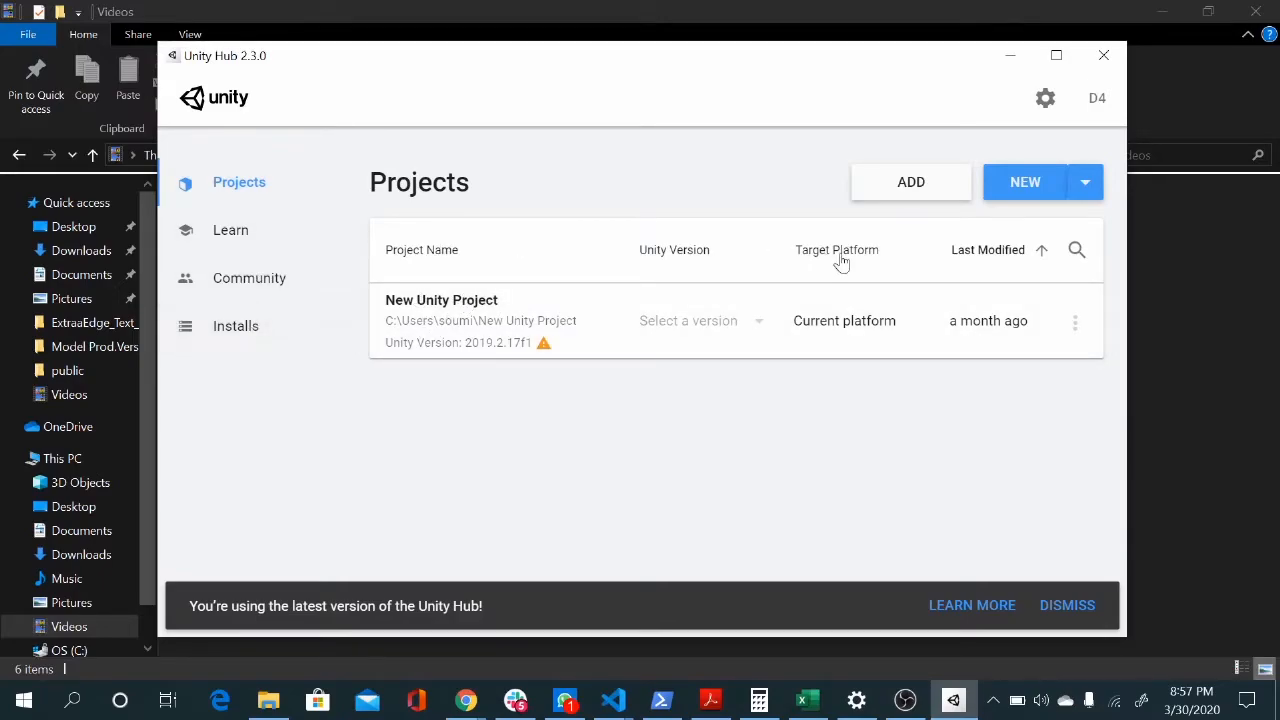
pyautogui.click(1013, 190)
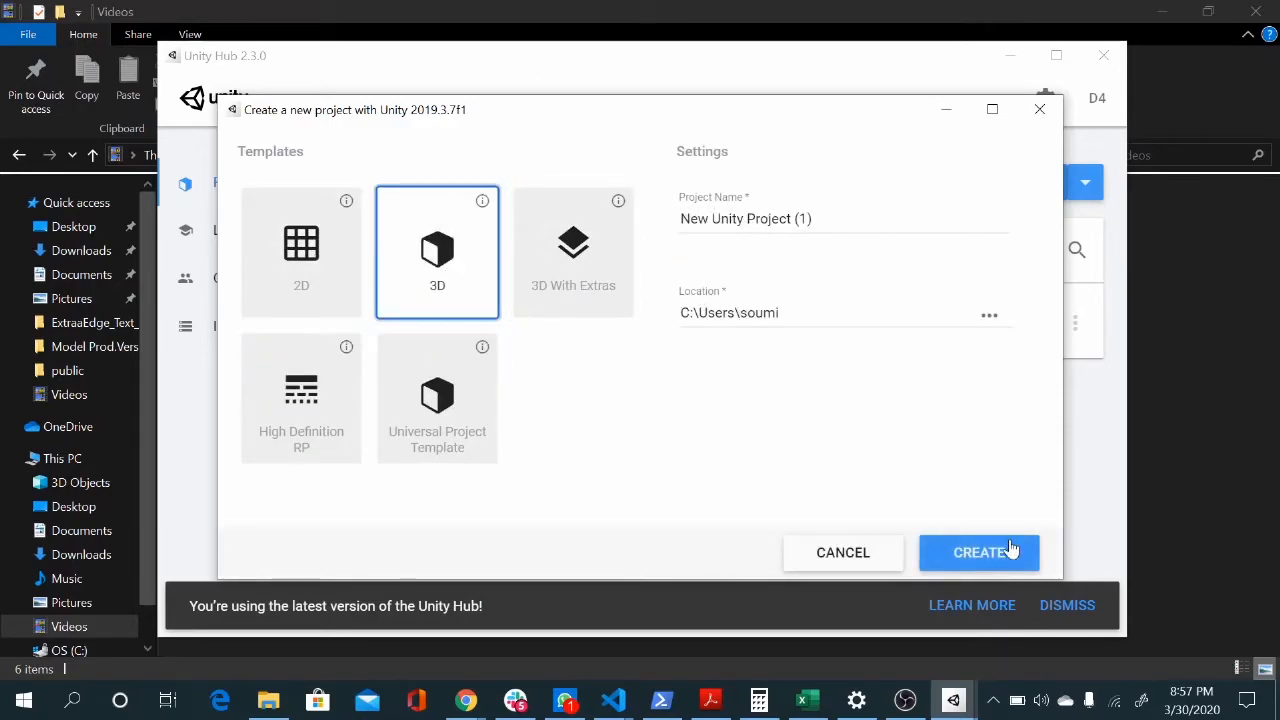
pyautogui.moveTo(838, 220); pyautogui.dragTo(657, 227)
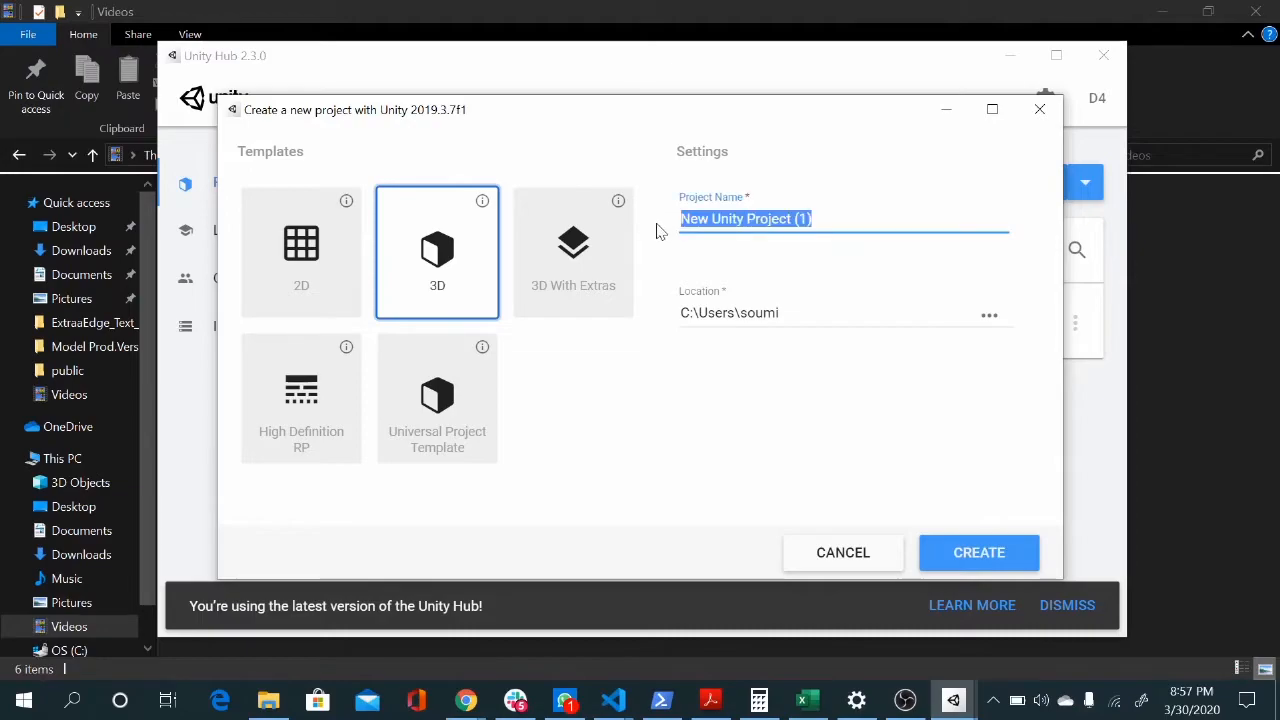
pyautogui.write('Test')
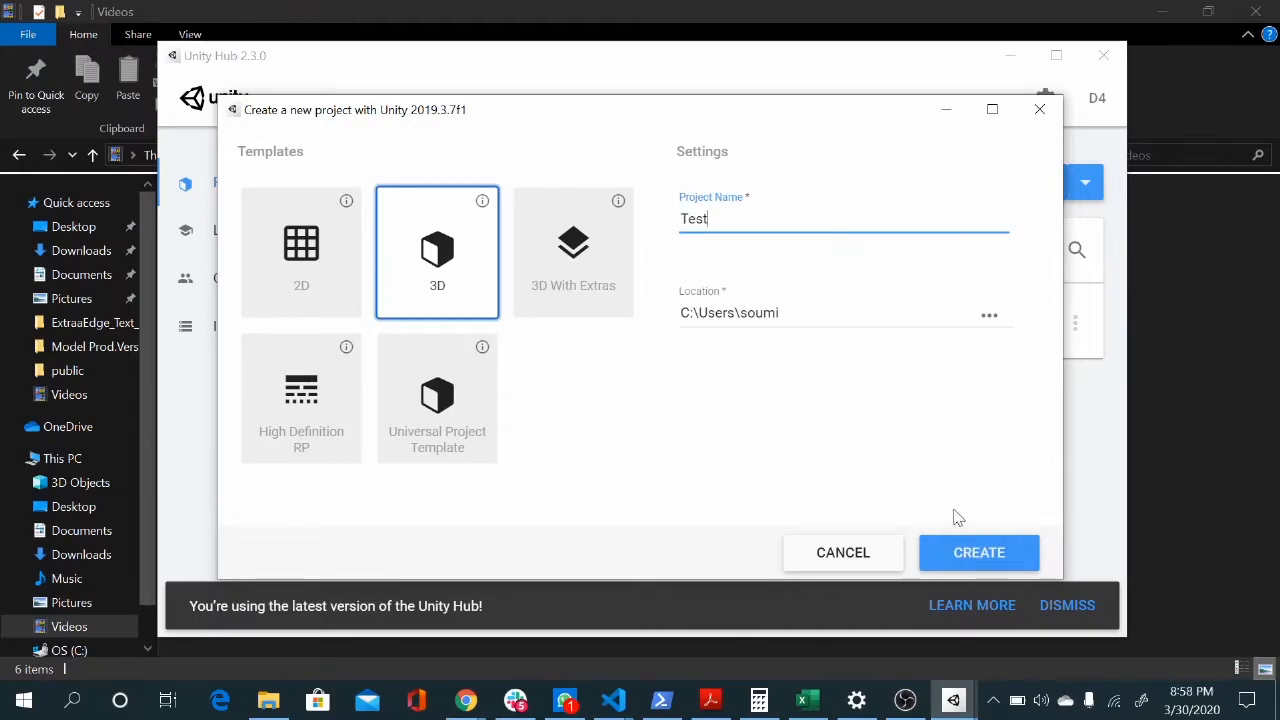
# Set the project's location to the Downloads folder and create the project.
pyautogui.click(983, 330)
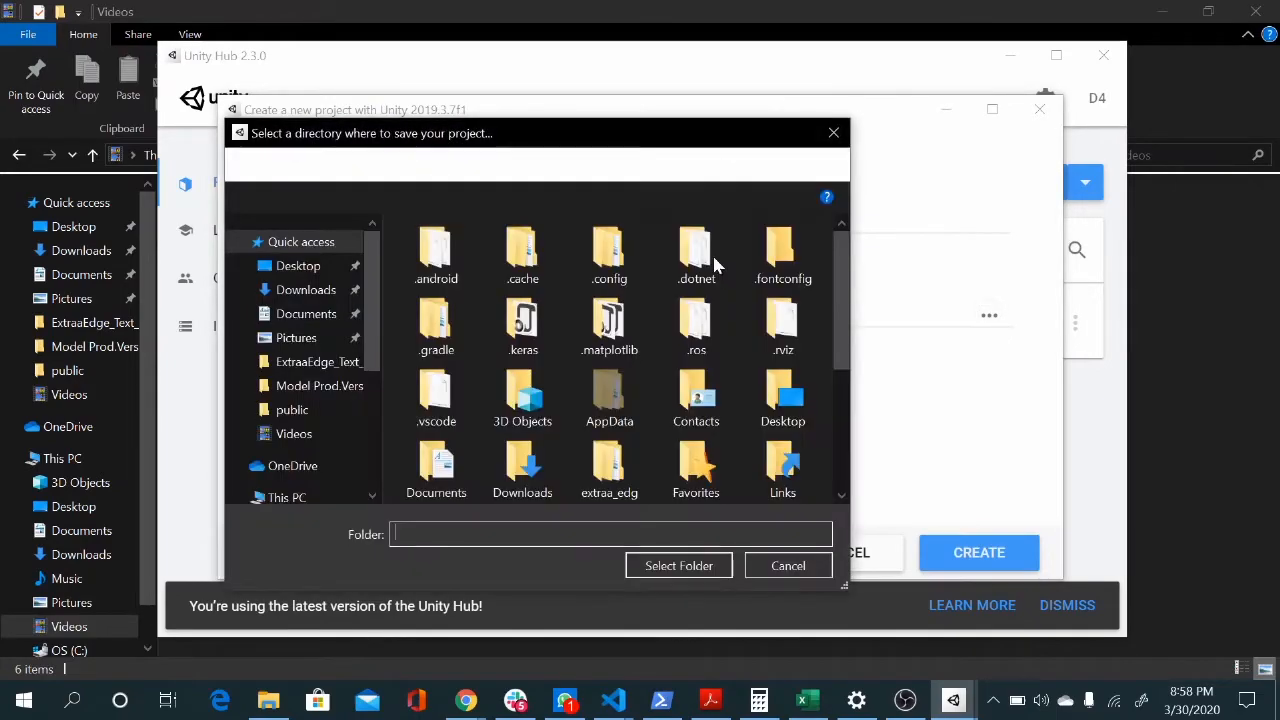
pyautogui.click(290, 291)
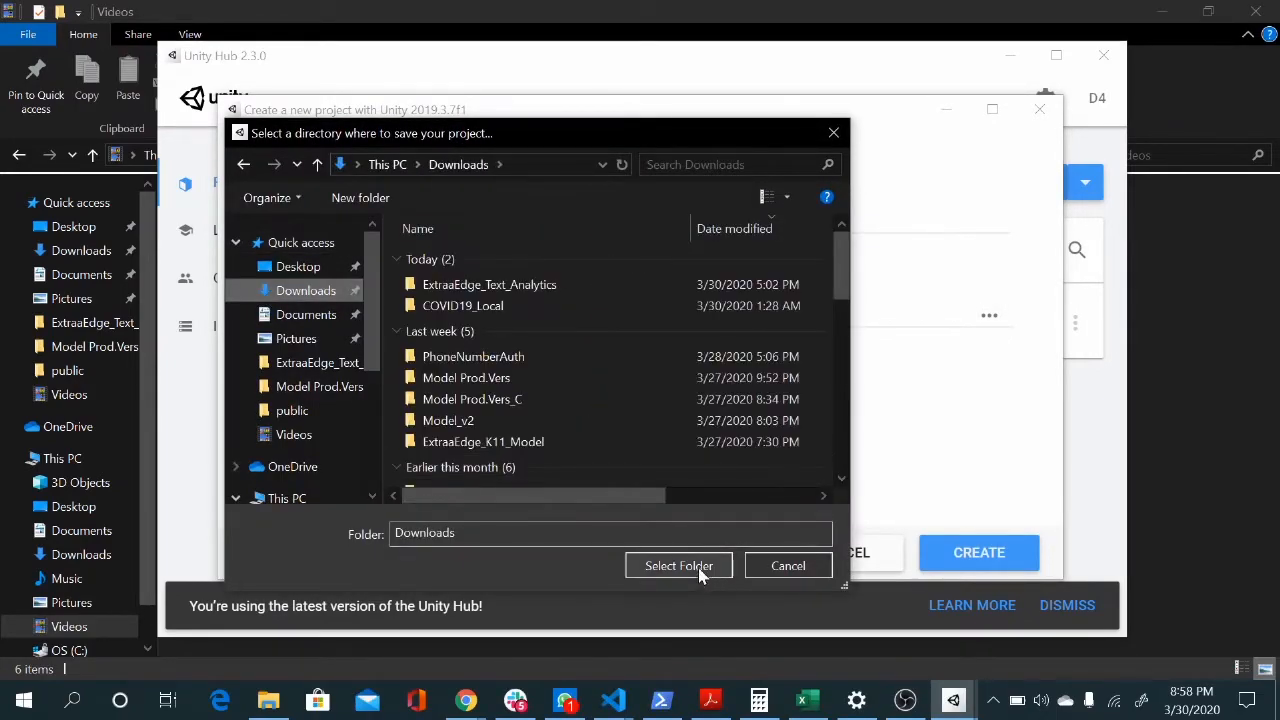
pyautogui.click(690, 566)
pyautogui.click(960, 552)
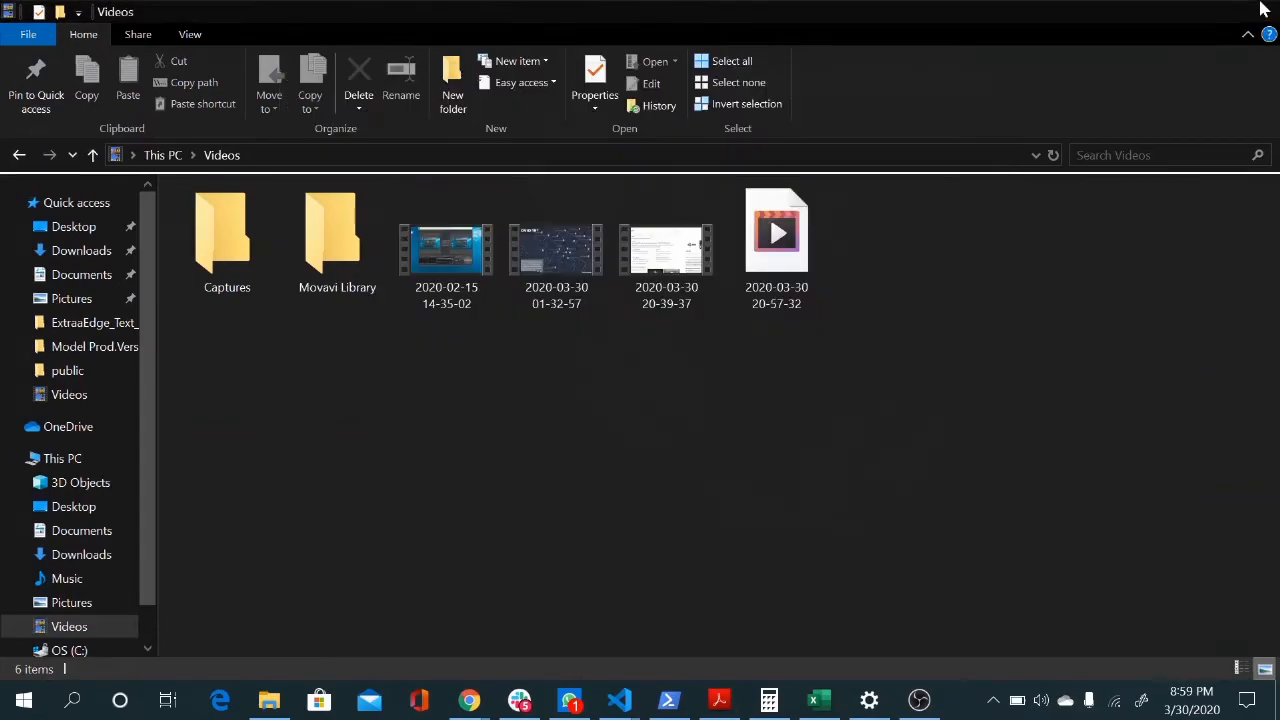
# Close the open File Explorer, Slack and Excel windows.
pyautogui.click(1256, 11)
pyautogui.click(1258, 15)
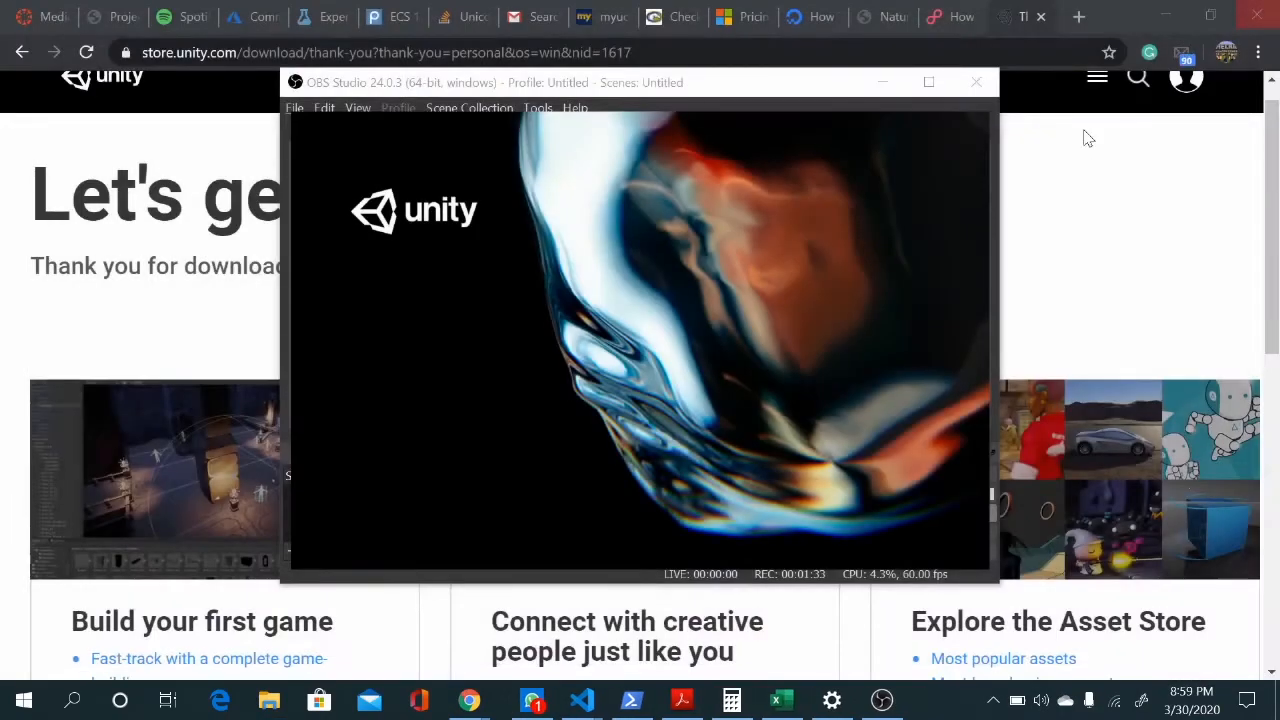
pyautogui.click(769, 700)
pyautogui.click(1258, 15)
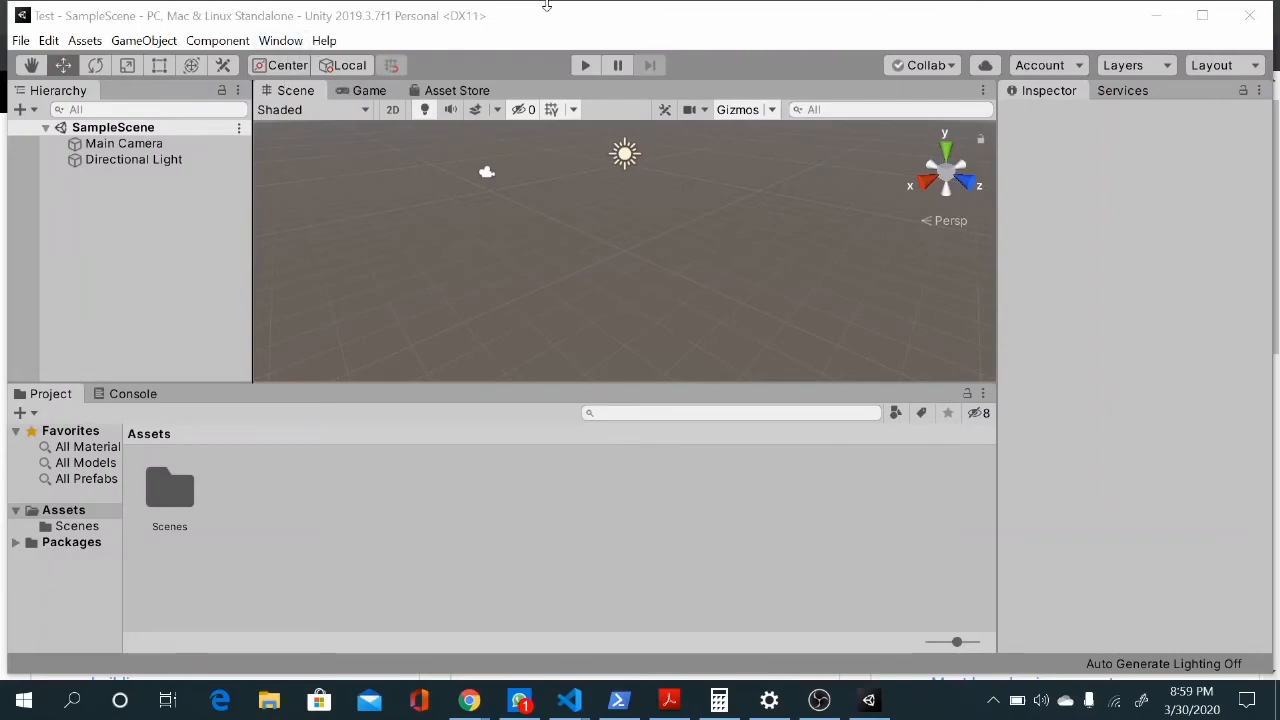
pyautogui.moveTo(533, 20); pyautogui.dragTo(484, 45)
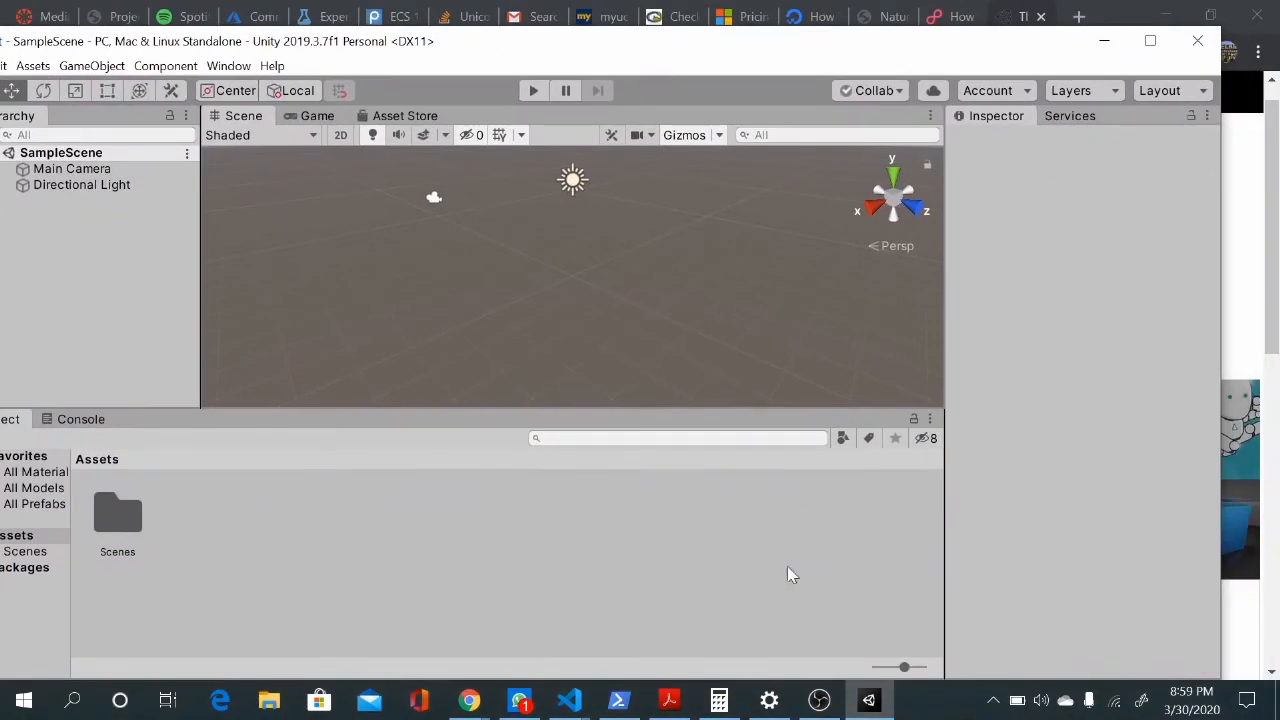
pyautogui.click(819, 700)
pyautogui.click(918, 493)
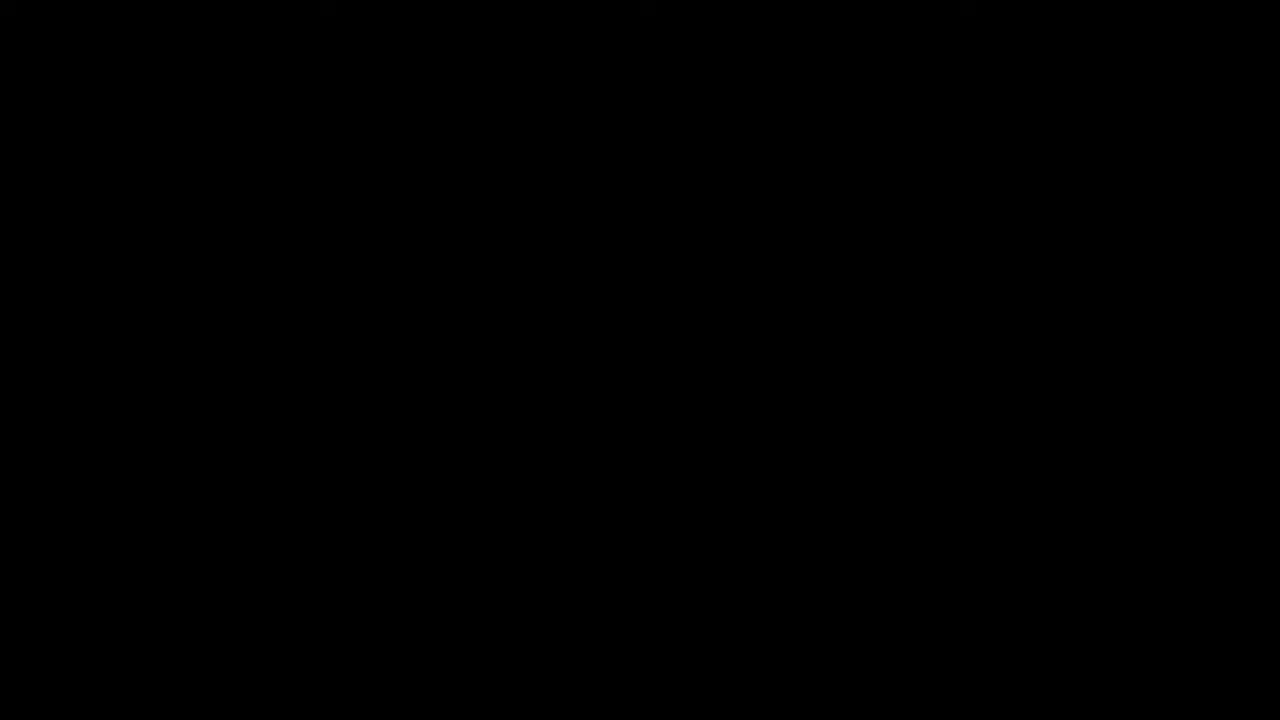